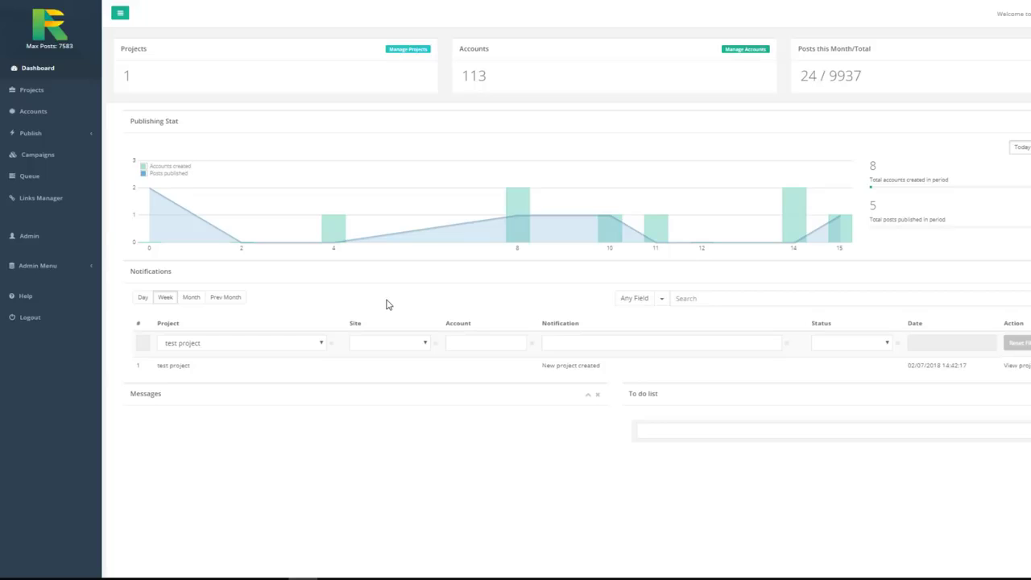
left_click(33, 90)
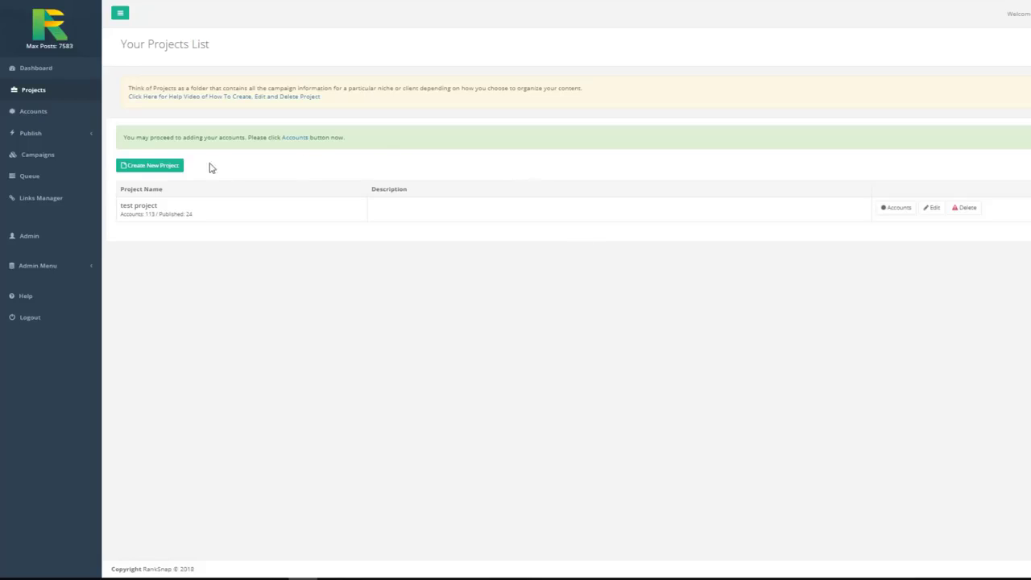
left_click(160, 168)
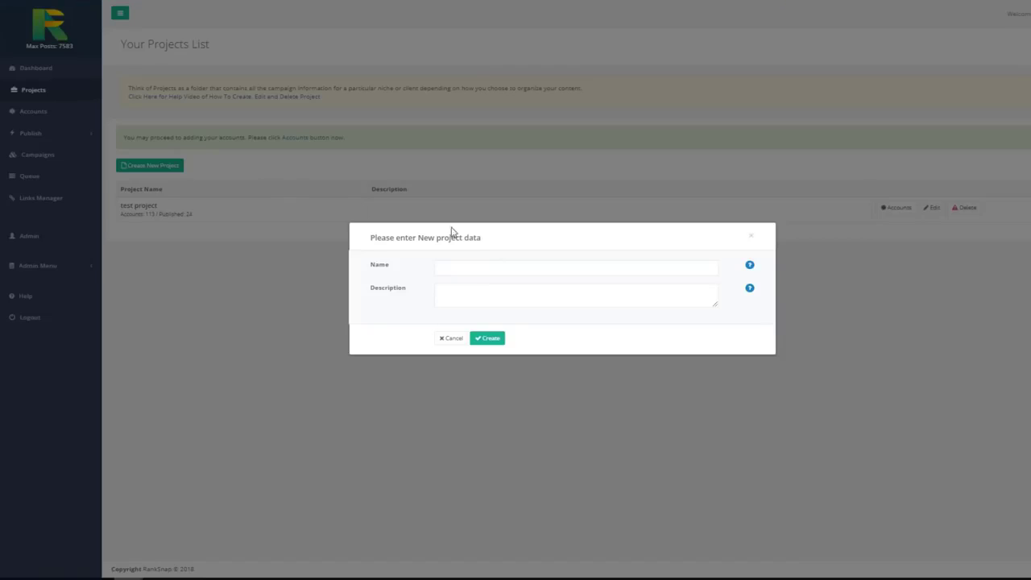
left_click(480, 271)
type("Reputation Management https://www.carveconsulting.com")
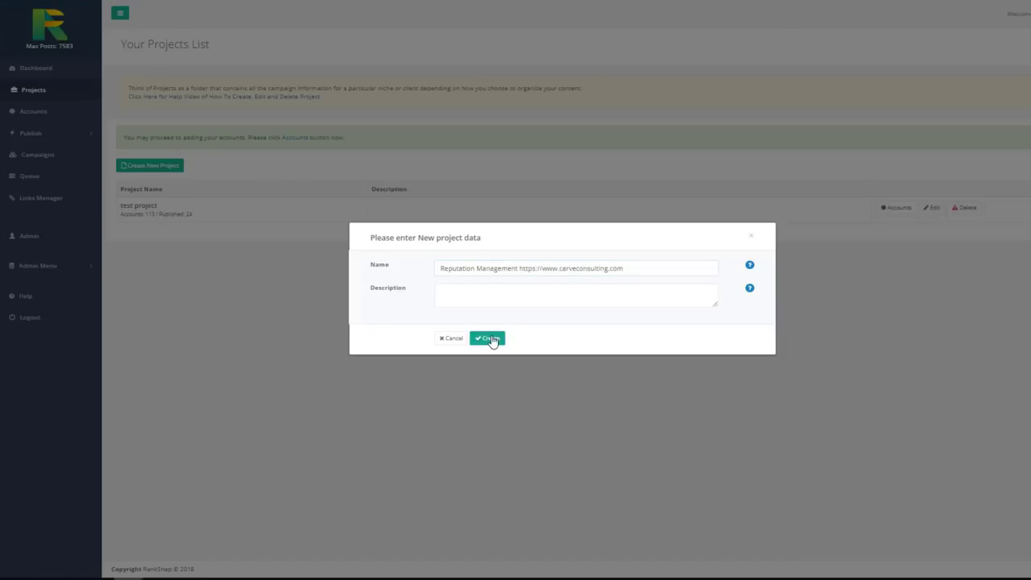
left_click(488, 337)
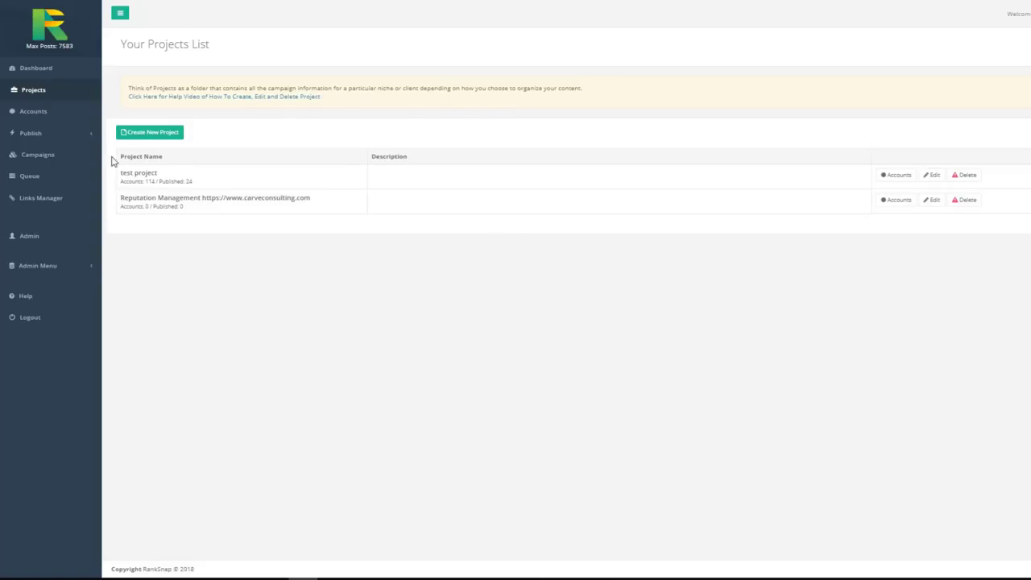
- Start a new campaign for the Reputation Management project on the Campaigns page
left_click(50, 161)
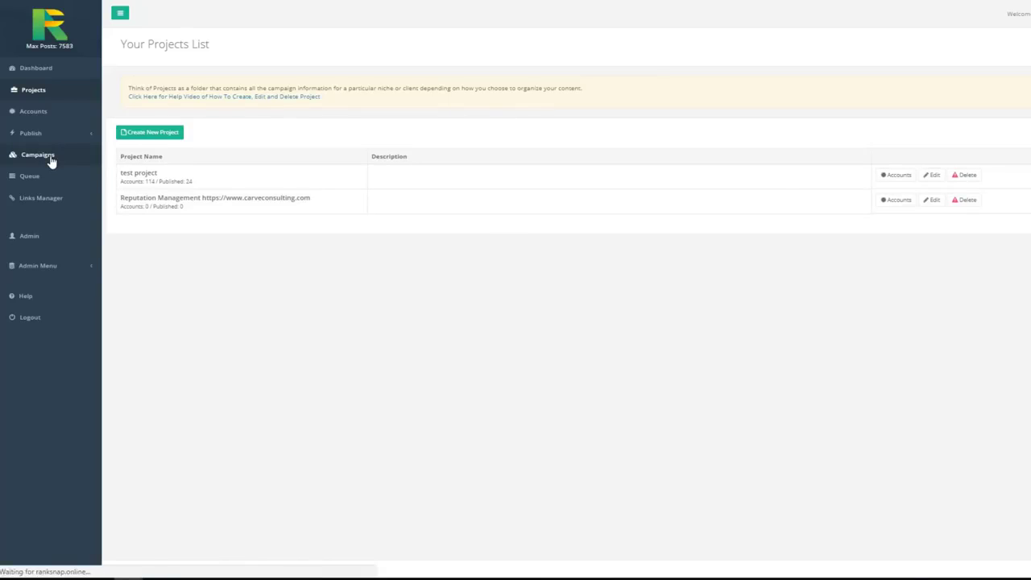
left_click(262, 126)
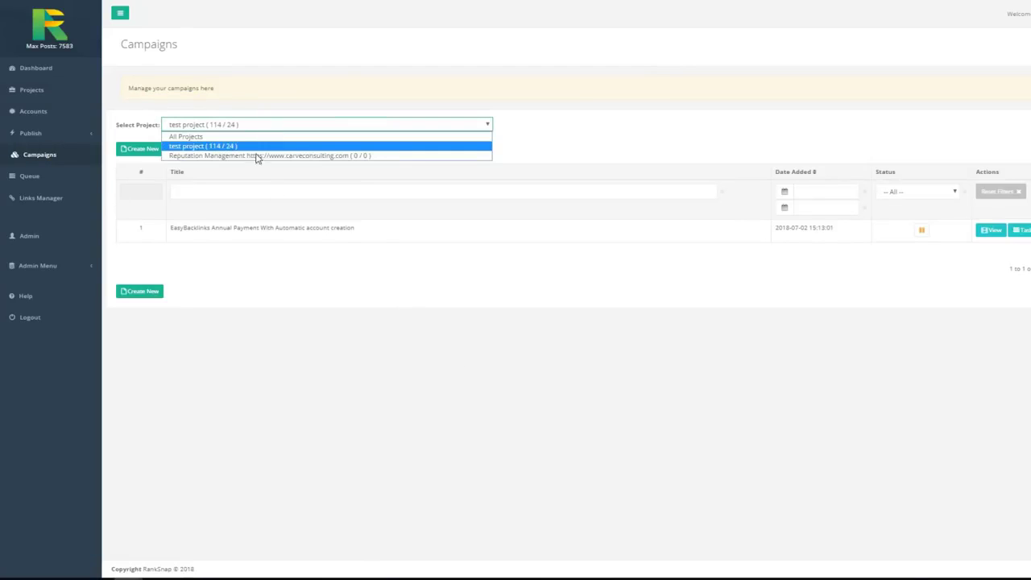
left_click(252, 160)
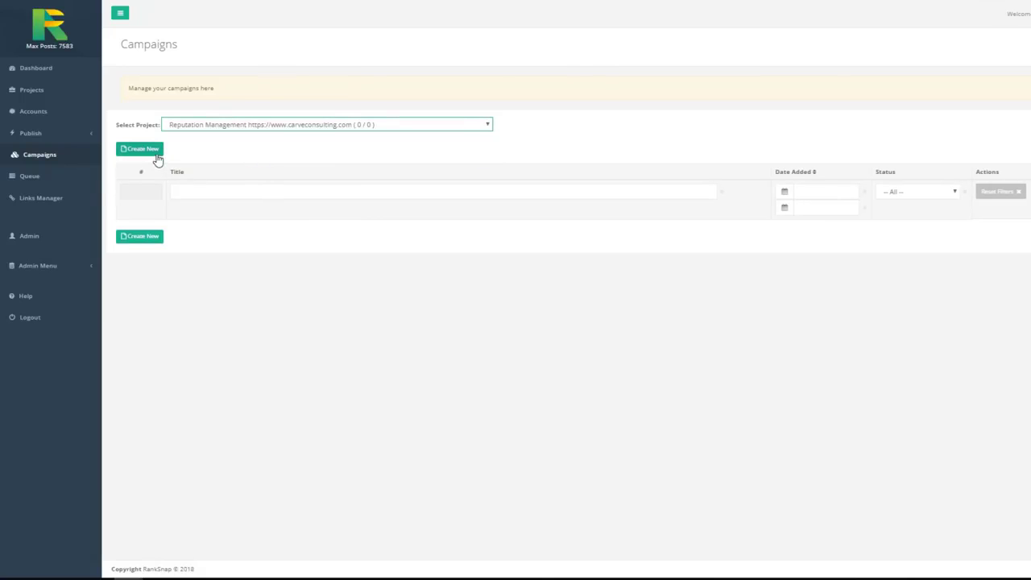
left_click(158, 159)
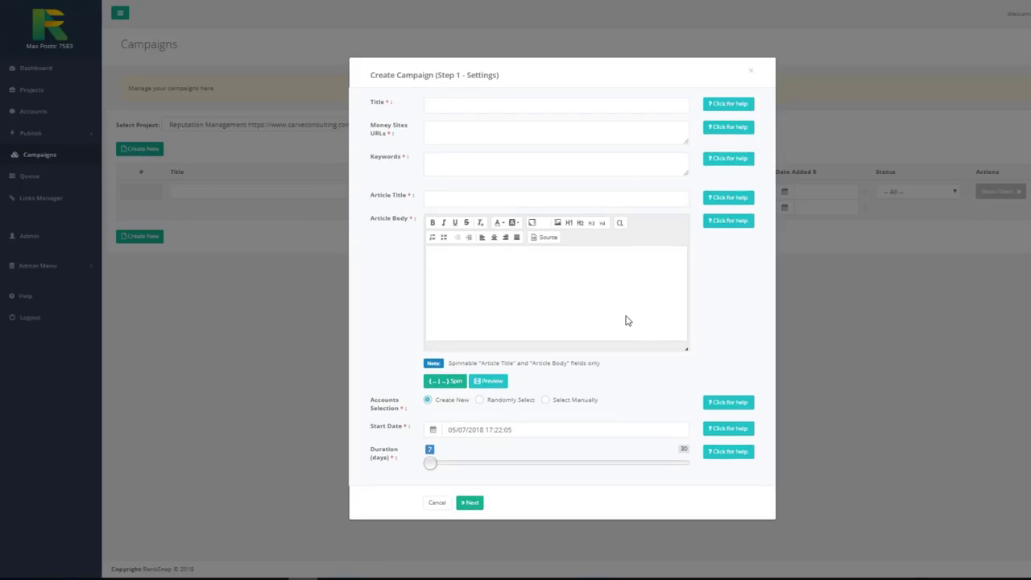
left_click(472, 105)
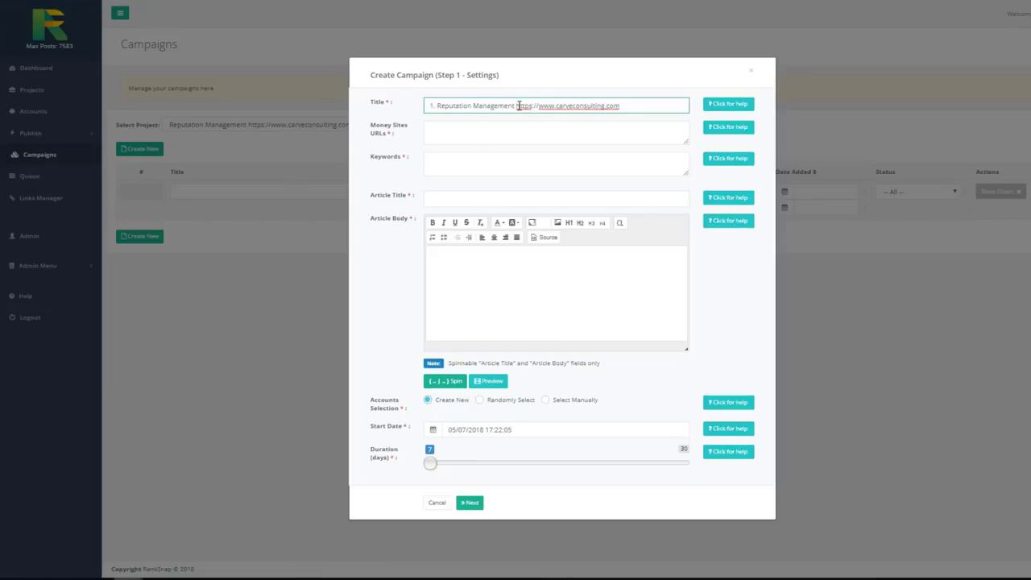
left_click_drag(516, 106, 620, 106)
key("ctrl+c")
left_click(543, 131)
key("ctrl+v")
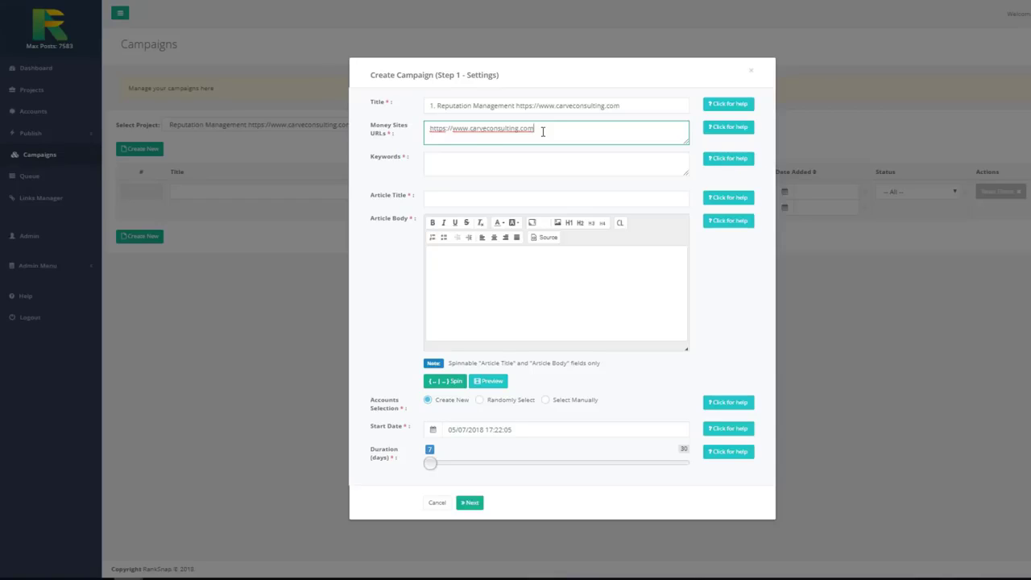
- Paste the keyword list, the spintax title 'Reputation Management - How {It Can Help|…' and the spintax body
left_click(477, 158)
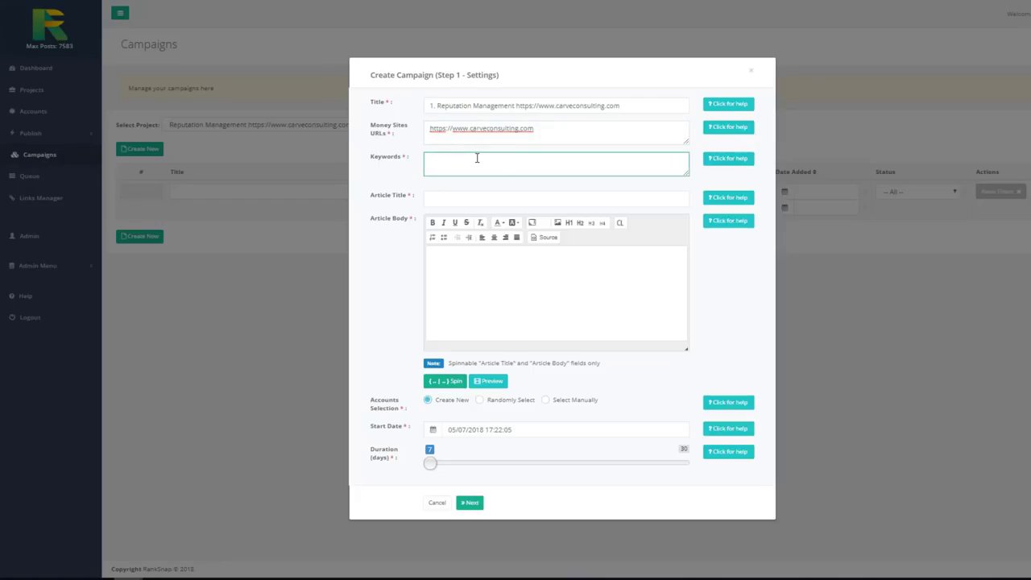
key("ctrl+v")
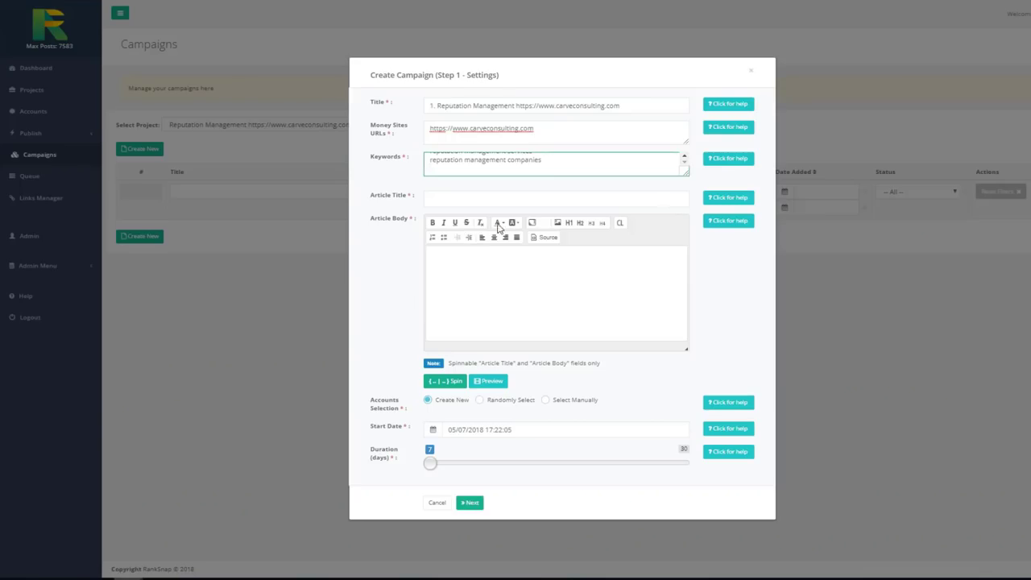
left_click(491, 198)
key("ctrl+v")
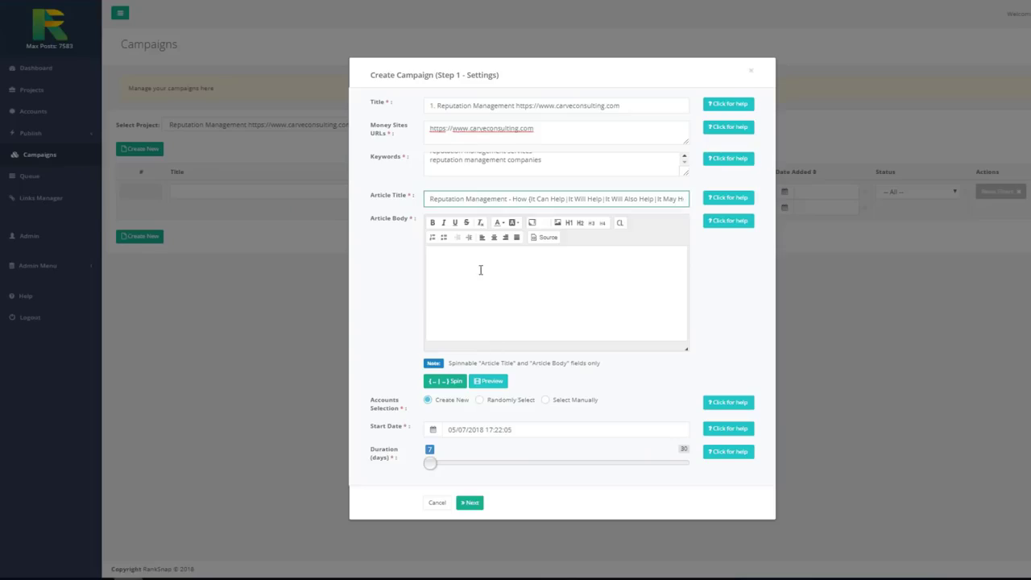
key("ctrl+v")
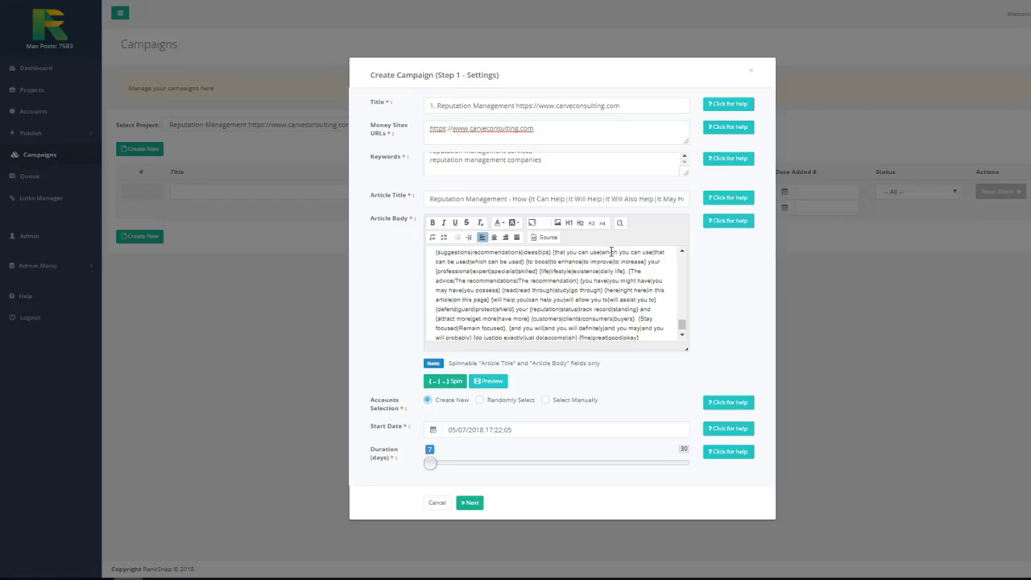
- Make both 'reputation management' phrases in the article body campaign links
key("ctrl+f")
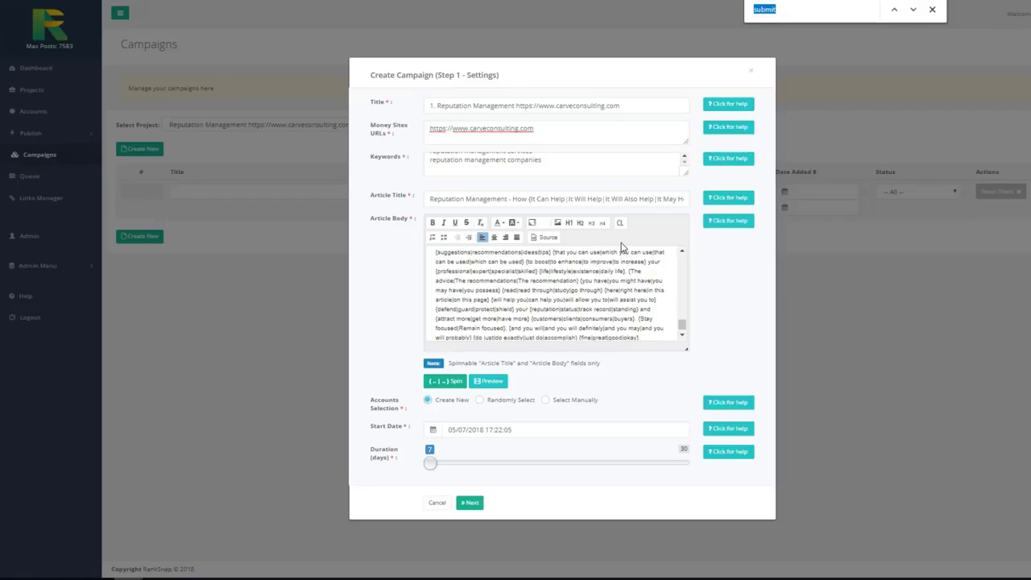
key("ctrl+v")
left_click(910, 9)
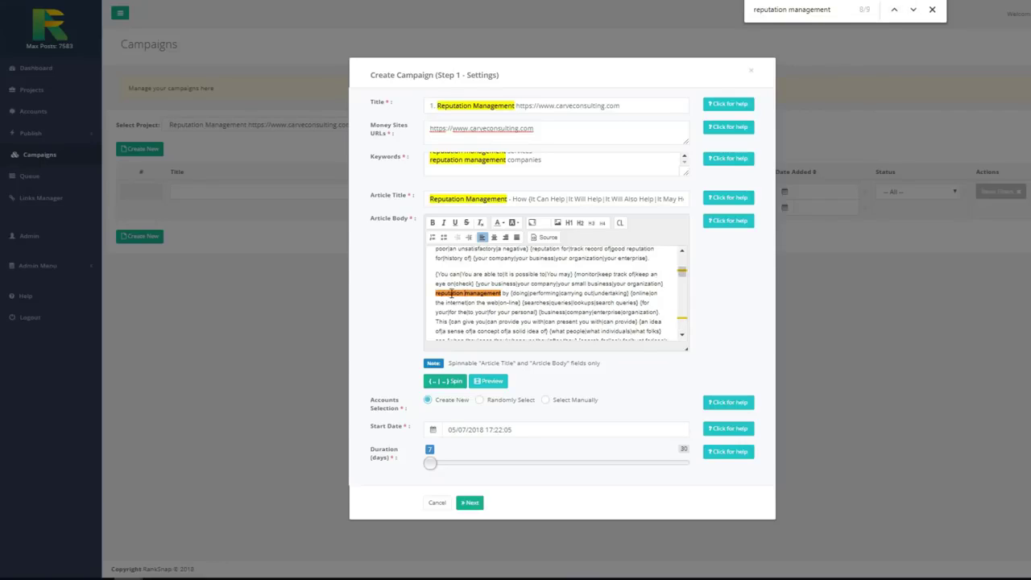
left_click_drag(435, 292, 501, 293)
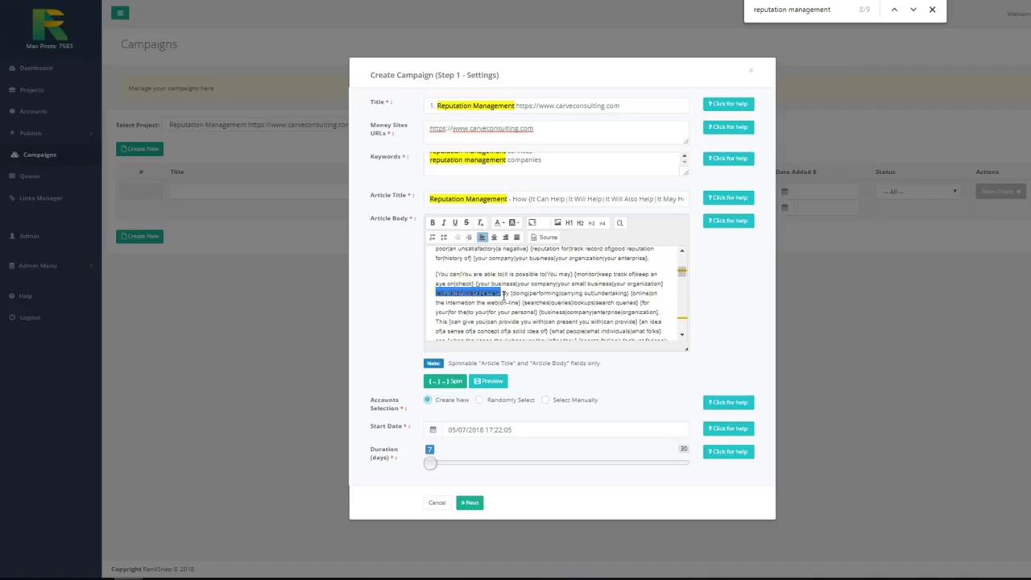
left_click(620, 227)
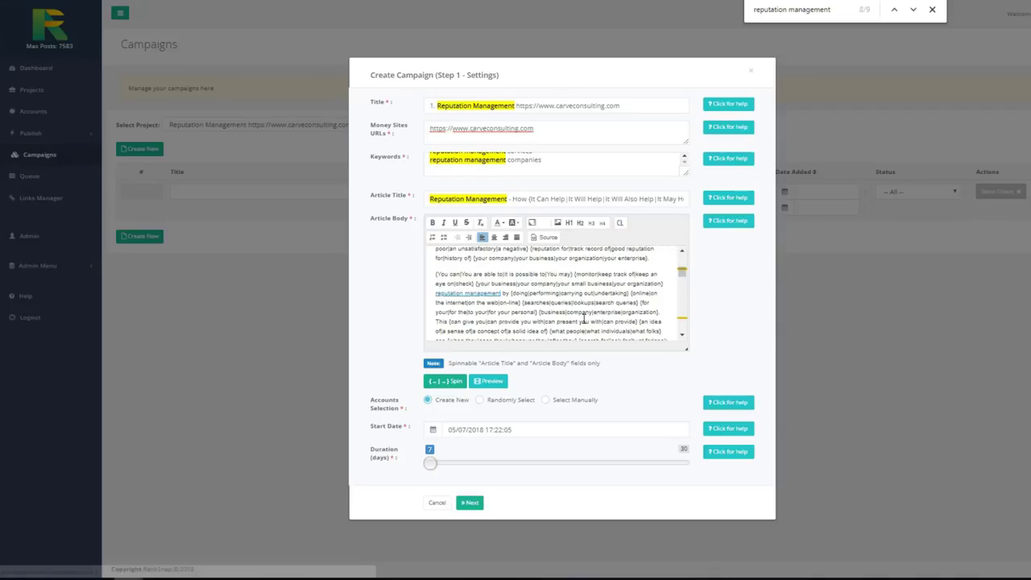
left_click(913, 10)
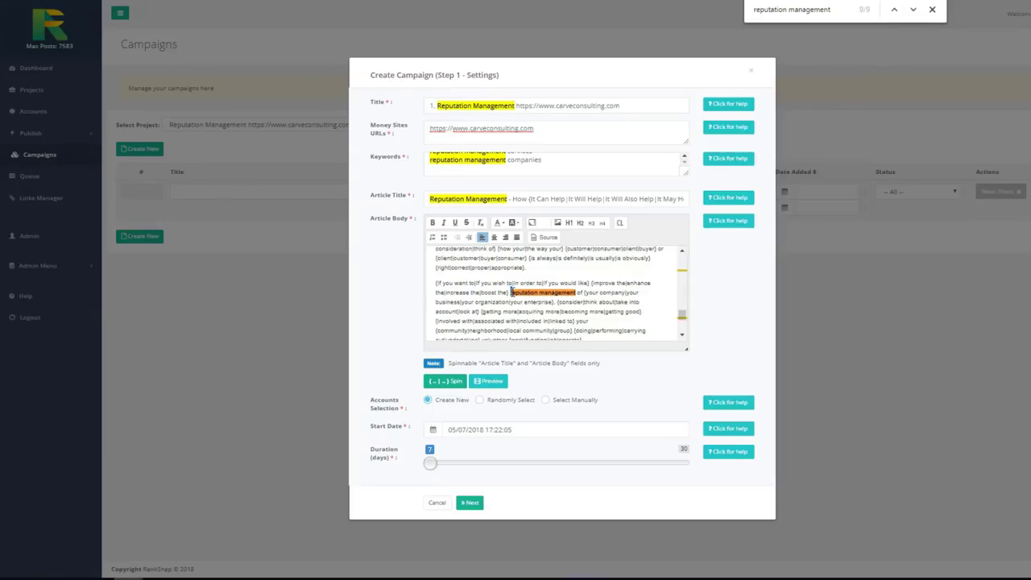
left_click_drag(510, 293, 576, 292)
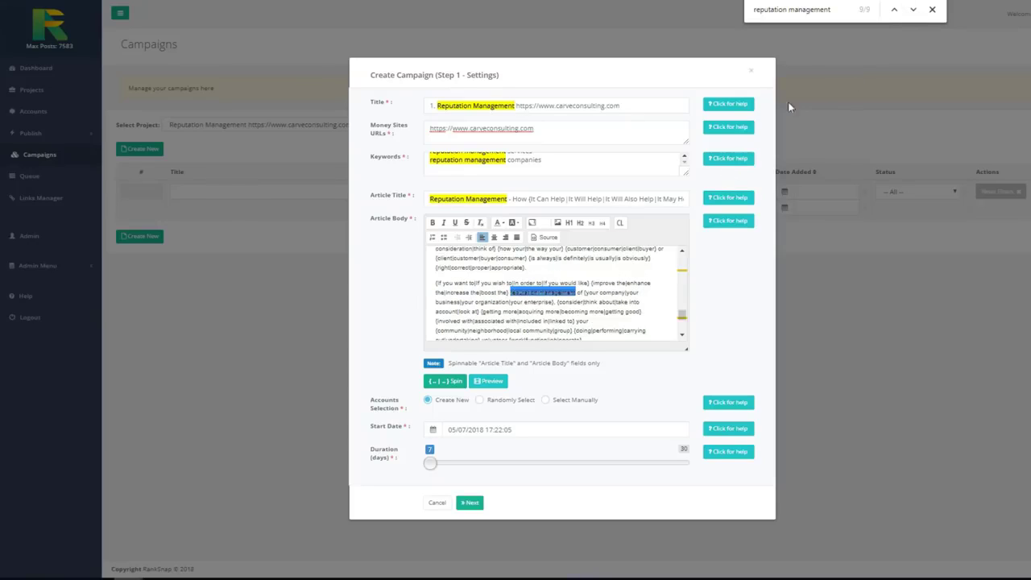
left_click(621, 223)
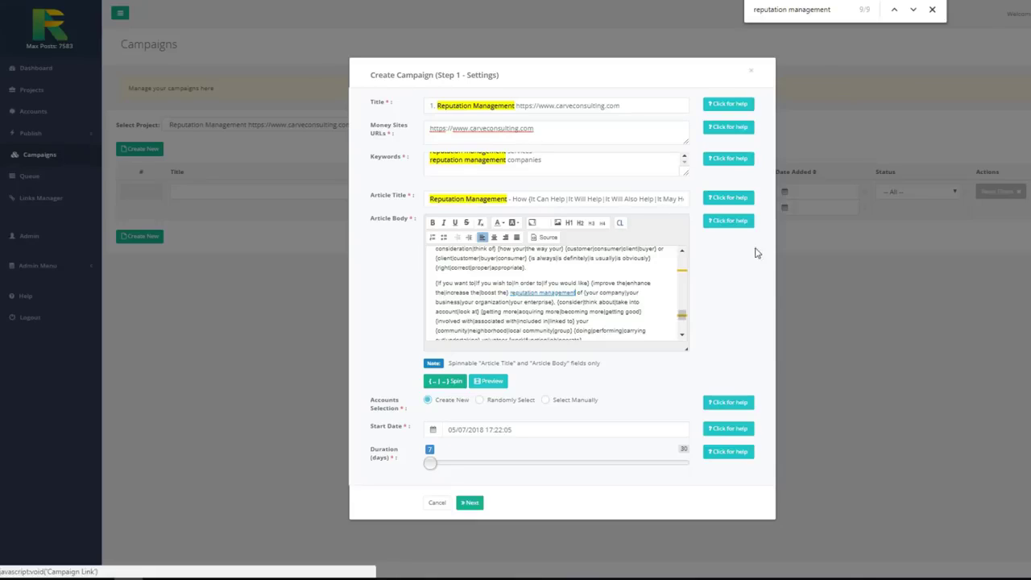
- Preview the spun article, respin it twice with Refresh, then close the preview
left_click(491, 383)
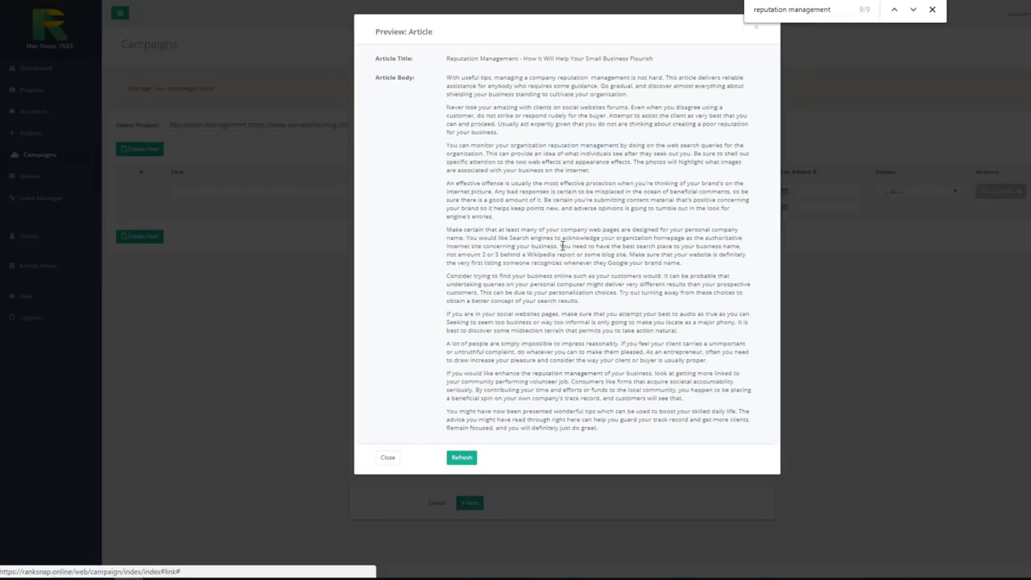
left_click(463, 464)
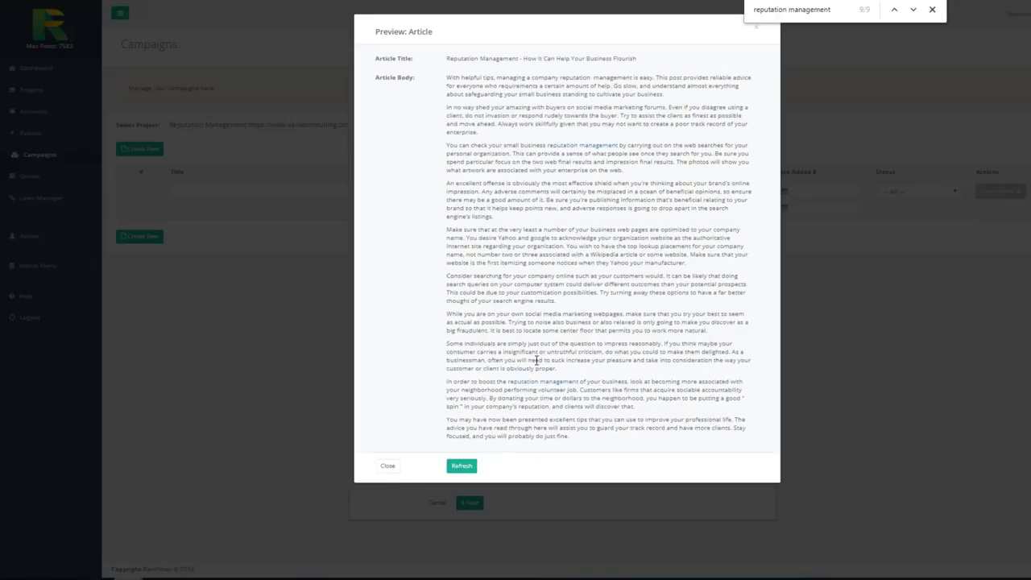
left_click(463, 467)
left_click(388, 466)
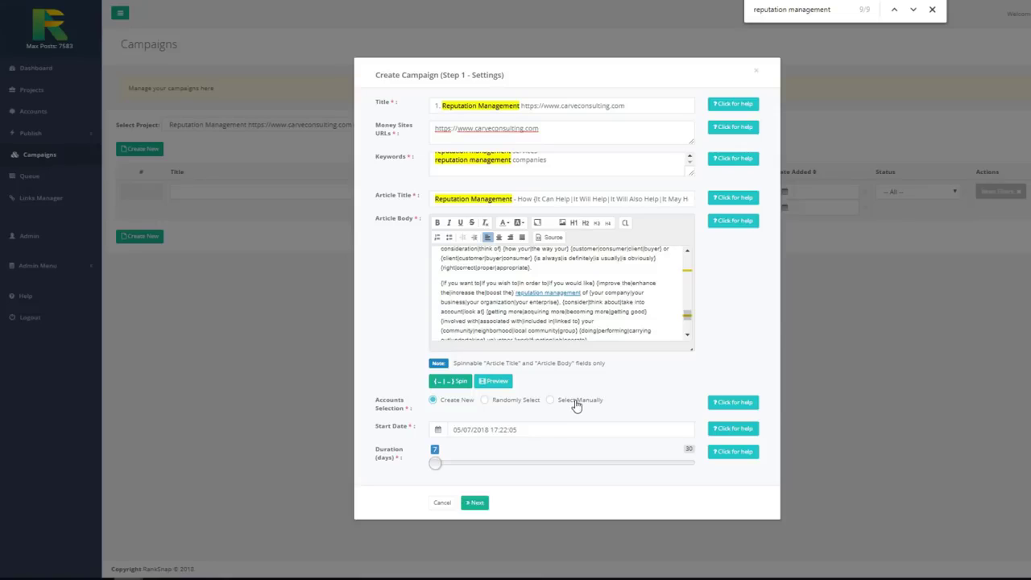
- Set the start date to the 6th, lengthen the duration slider, and proceed to Structure
left_click(490, 429)
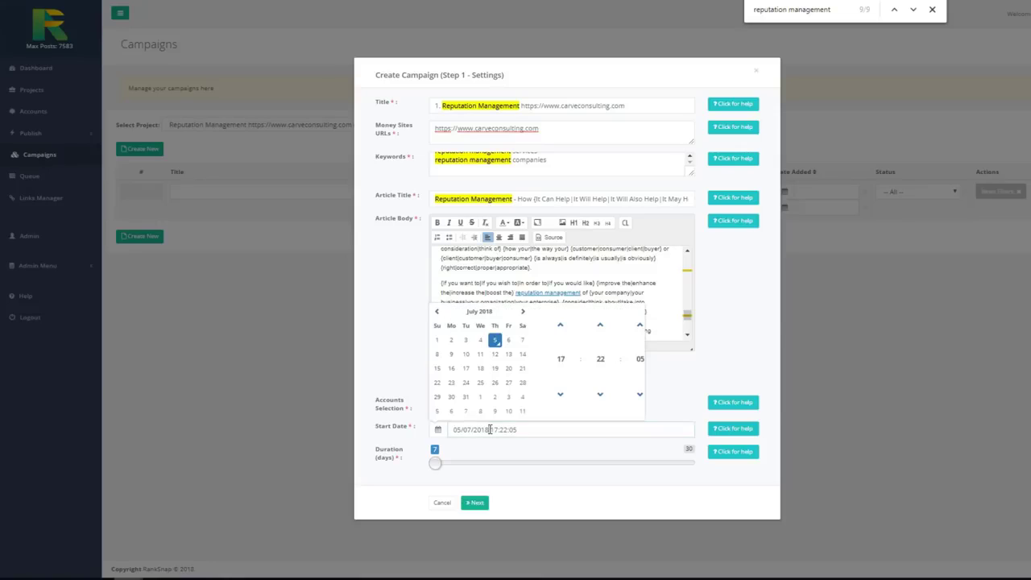
left_click(508, 339)
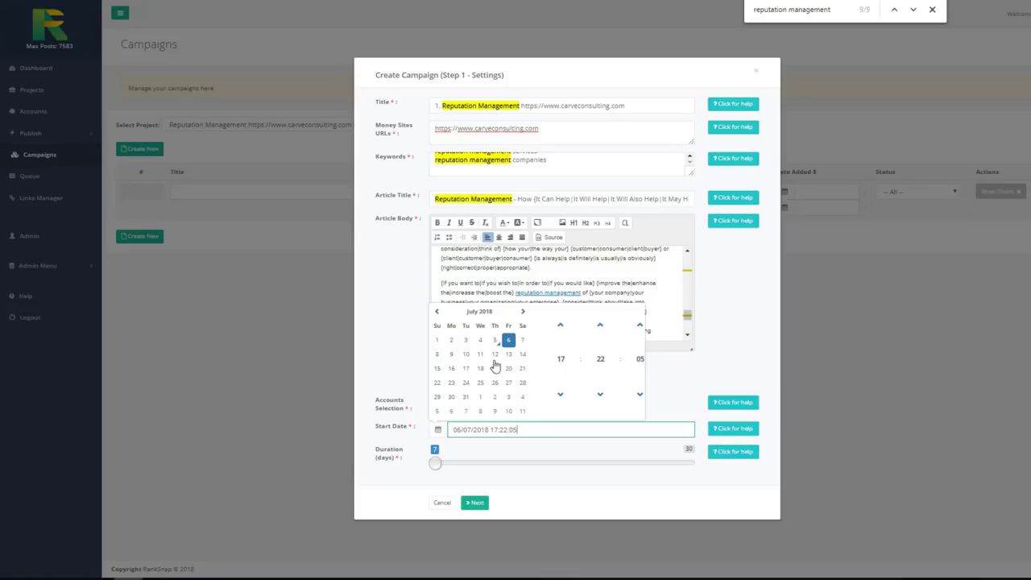
left_click_drag(435, 465, 515, 476)
left_click(478, 504)
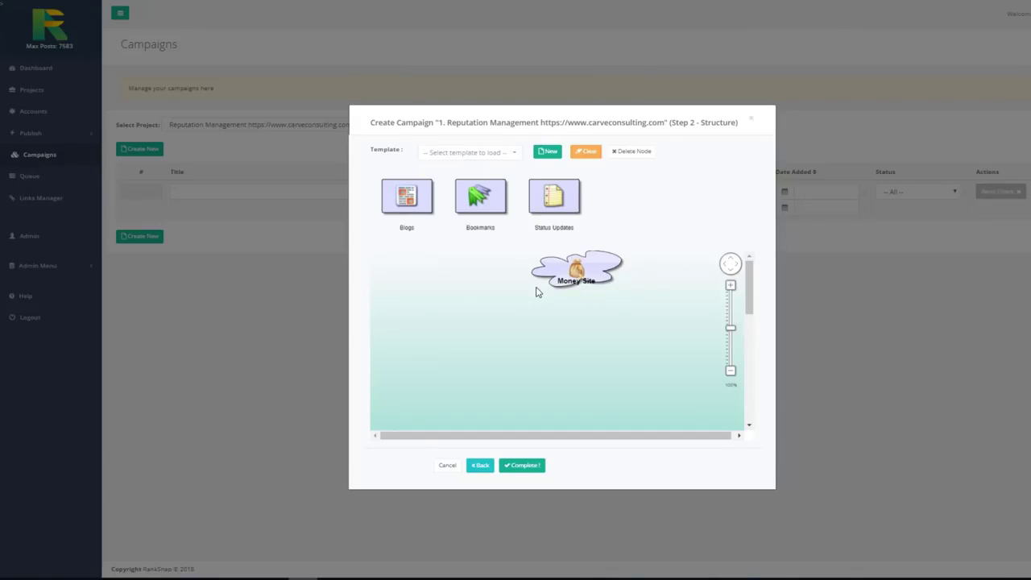
- Load the 'a) 2 Tier Campaign' template, then clear its nodes from the canvas
left_click(488, 155)
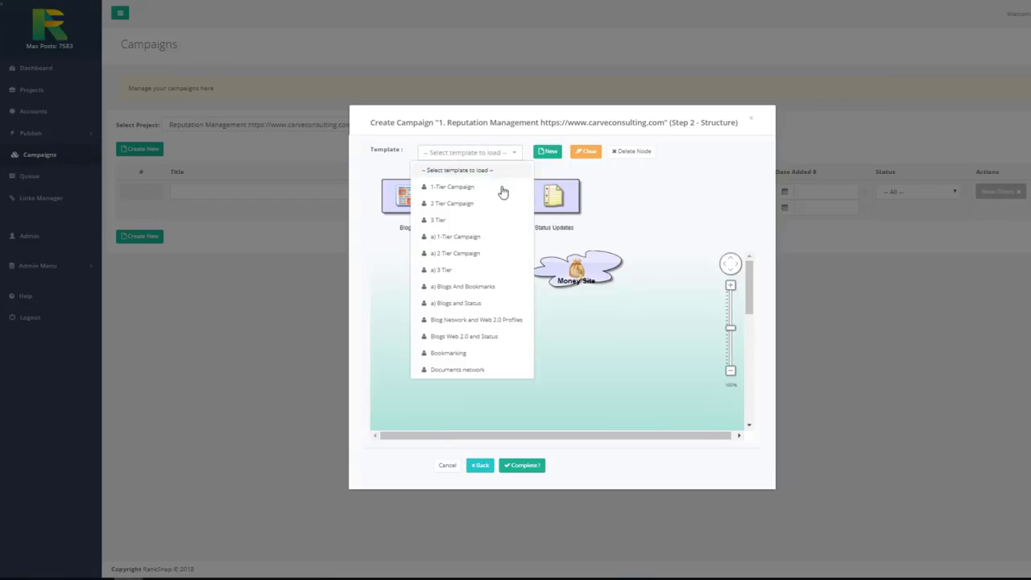
left_click(500, 253)
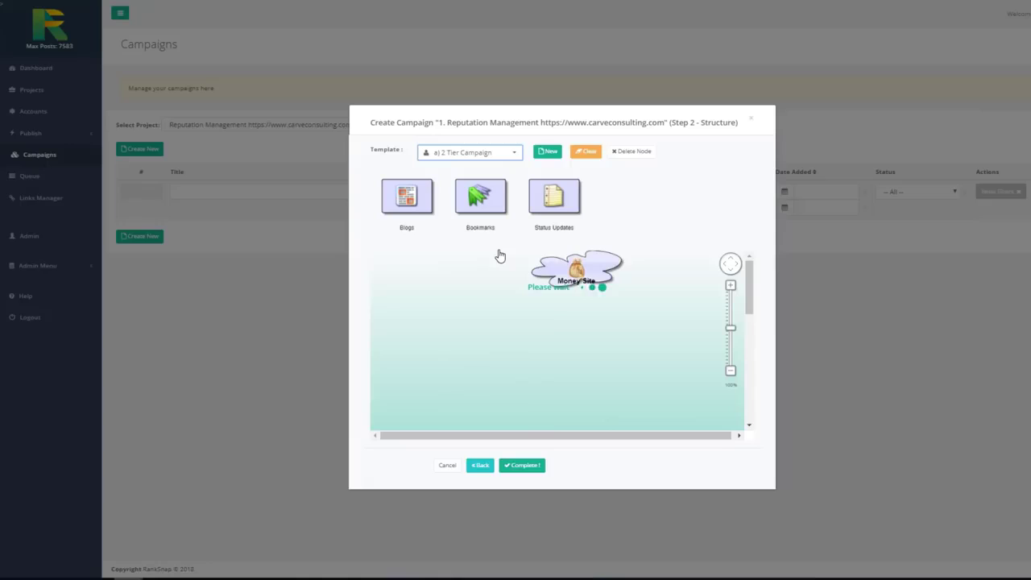
scroll(749, 314, "down", 1)
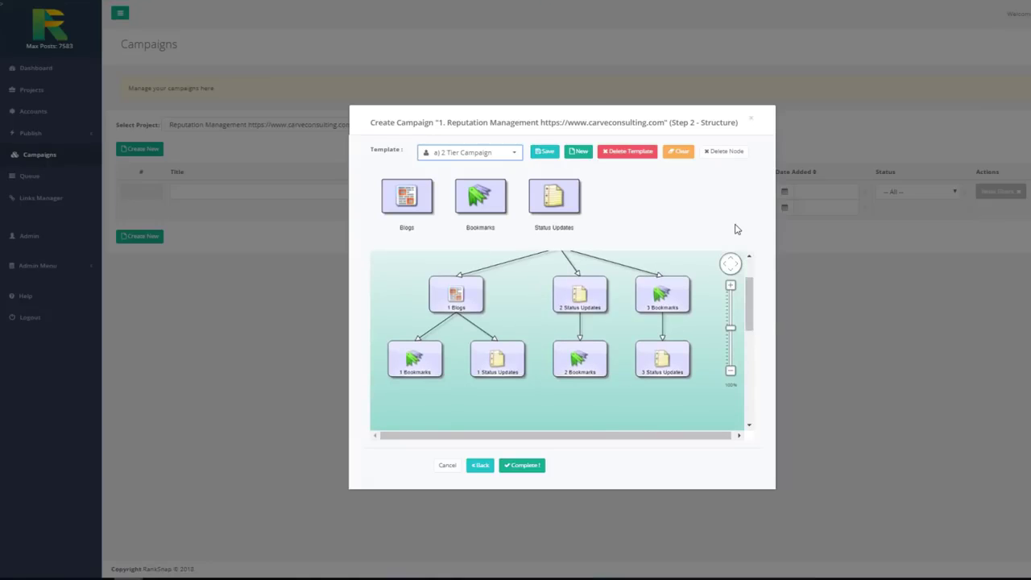
left_click(678, 153)
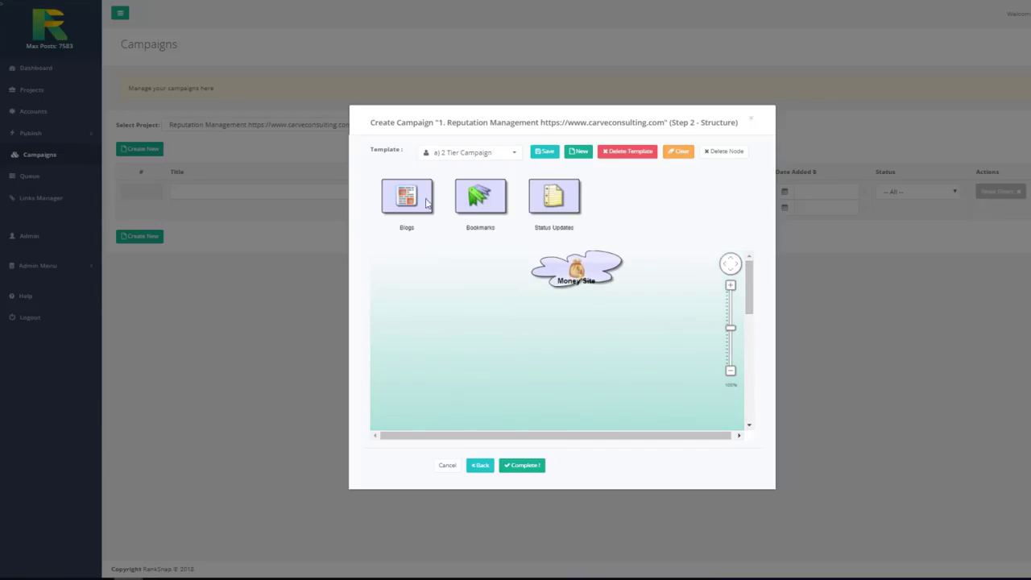
- Add two Blogs, a Status Updates and a Bookmarks node under Money Site, plus Bookmarks under the blogs
left_click_drag(422, 203, 564, 282)
left_click_drag(409, 203, 457, 290)
left_click_drag(478, 199, 429, 347)
left_click_drag(479, 201, 499, 362)
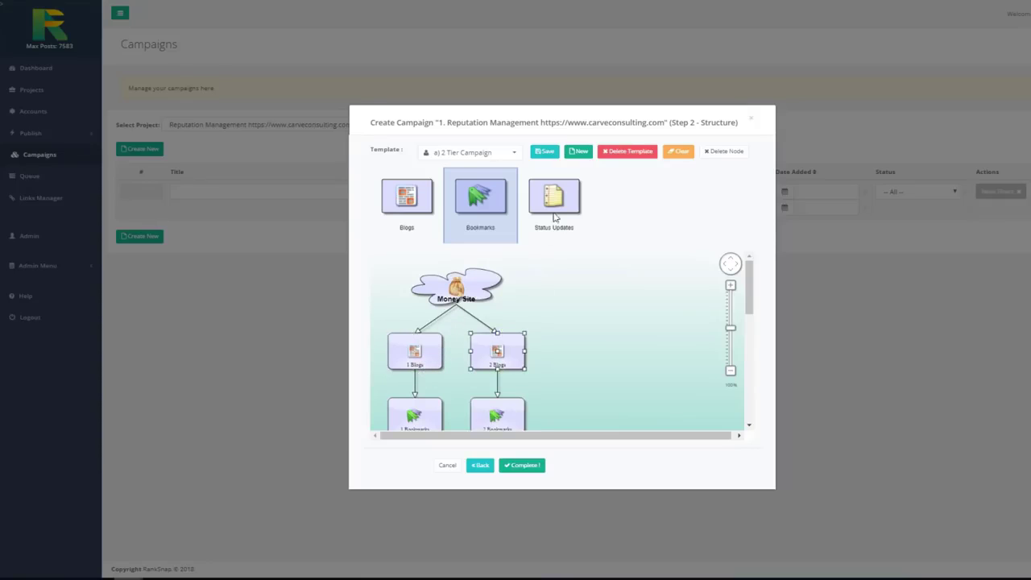
left_click(561, 218)
left_click_drag(562, 218, 488, 291)
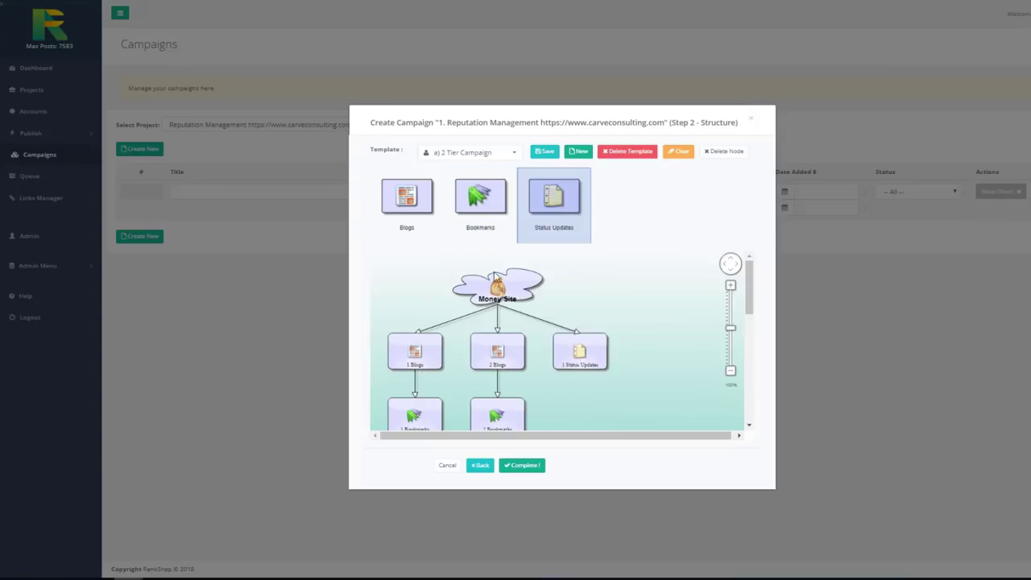
left_click_drag(505, 255, 523, 289)
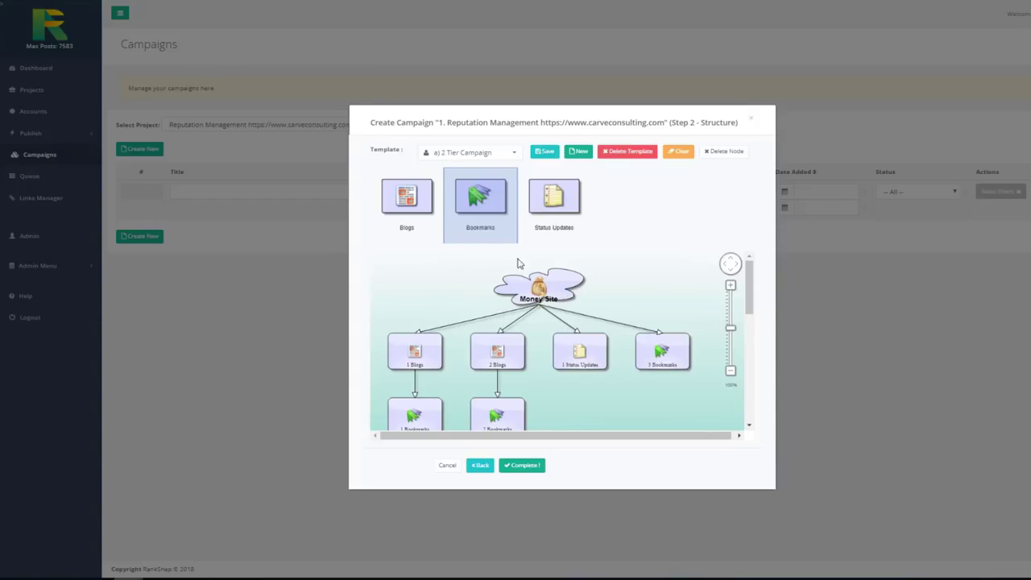
- Attach Bookmarks and Status Updates nodes under 3 Blogs, and Status Updates under 2 Bookmarks
left_click_drag(406, 199, 496, 350)
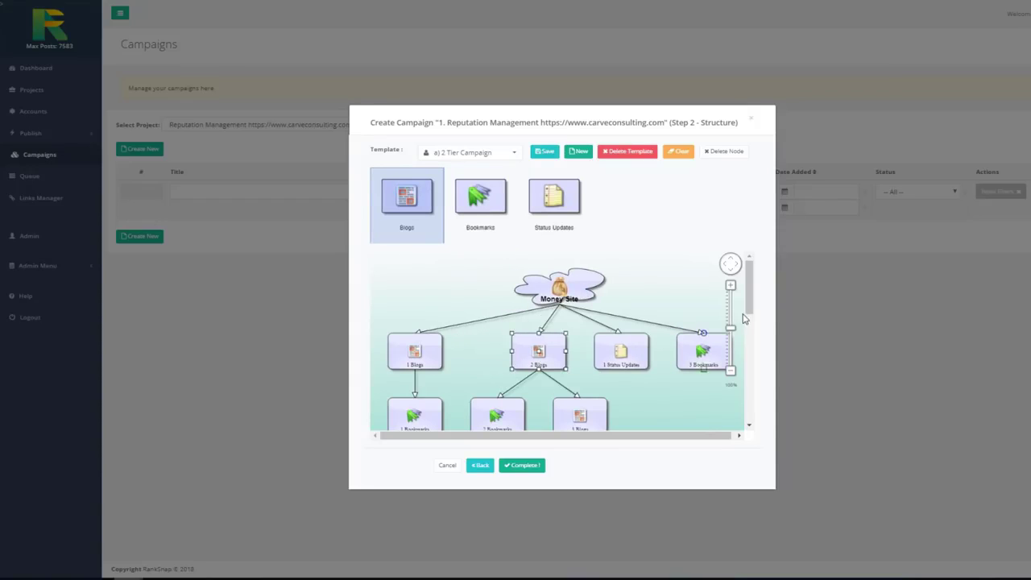
scroll(749, 315, "down", 1)
left_click_drag(492, 207, 578, 377)
left_click_drag(554, 214, 567, 378)
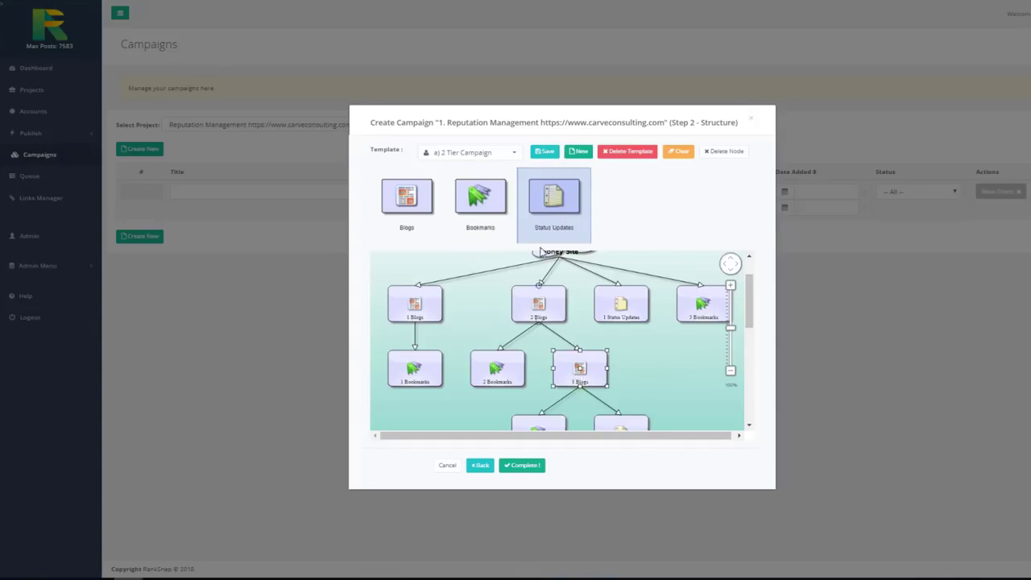
left_click_drag(544, 219, 504, 386)
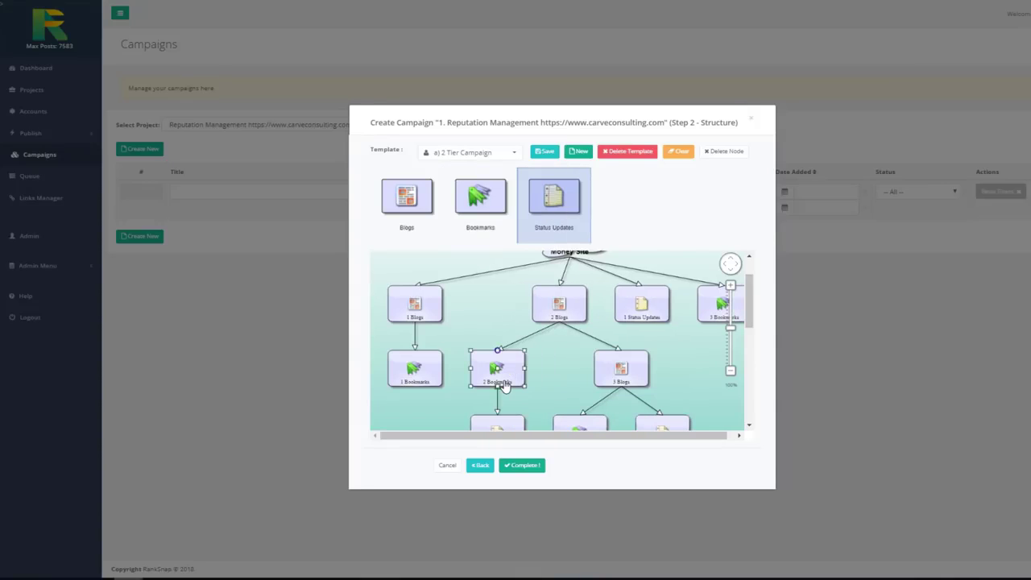
double_click(416, 301)
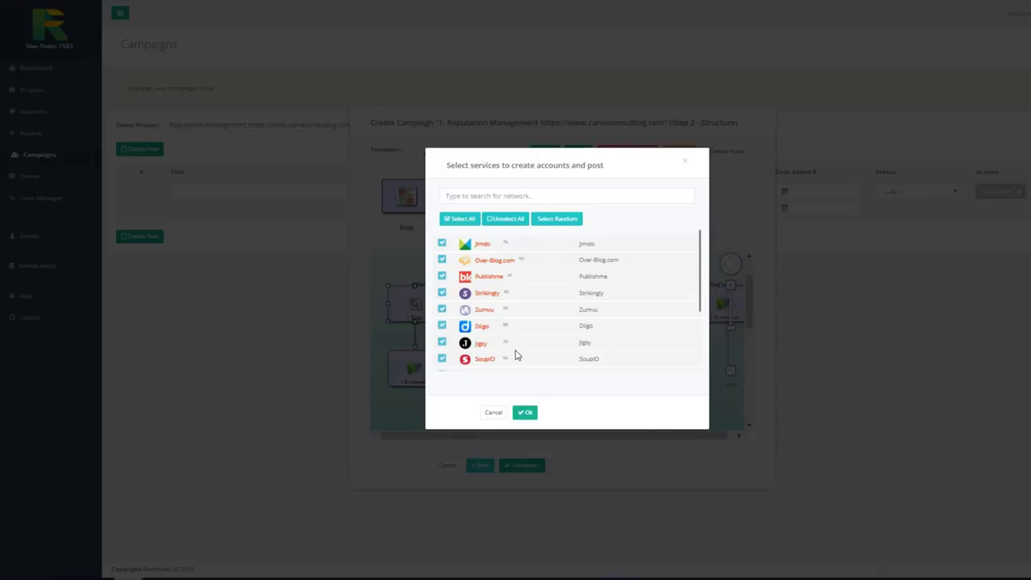
scroll(644, 282, "down", 2)
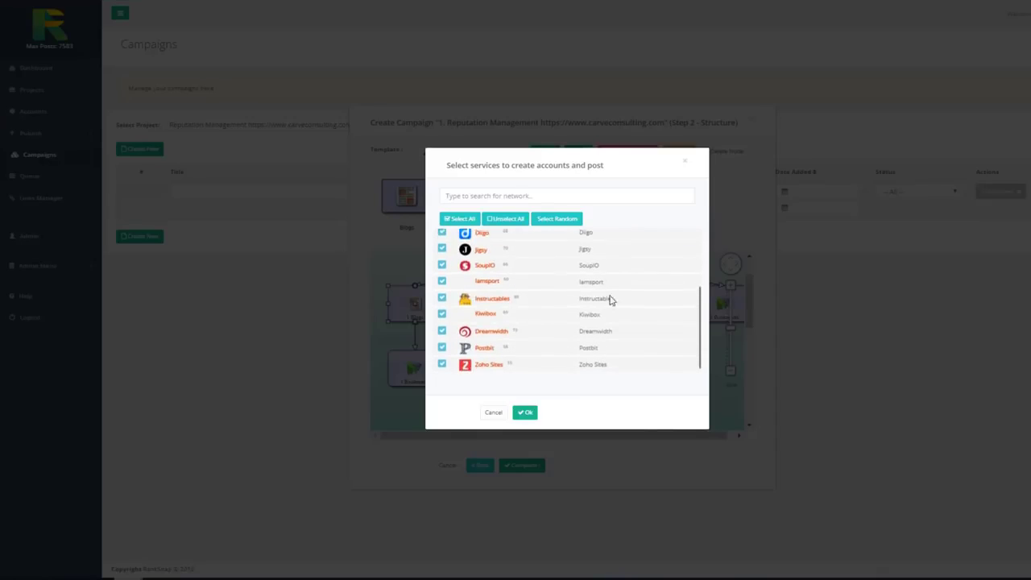
left_click(524, 414)
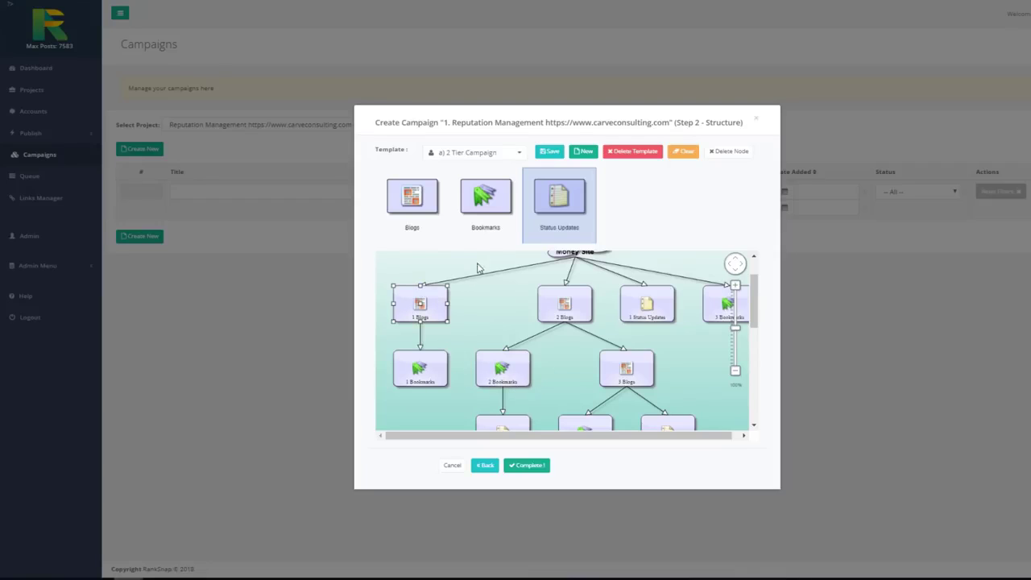
scroll(568, 288, "up", 1)
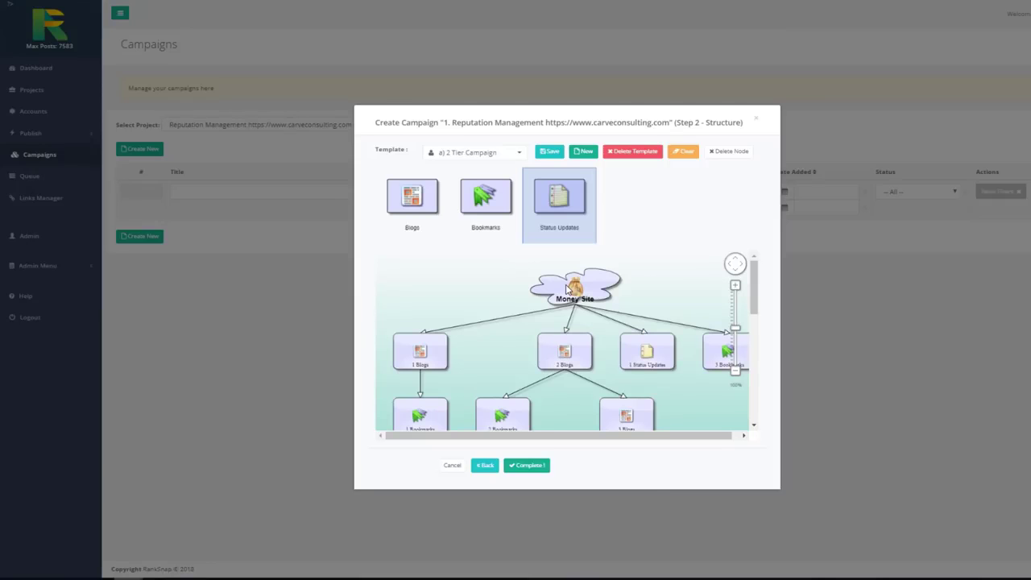
left_click(419, 416)
scroll(753, 424, "down", 3)
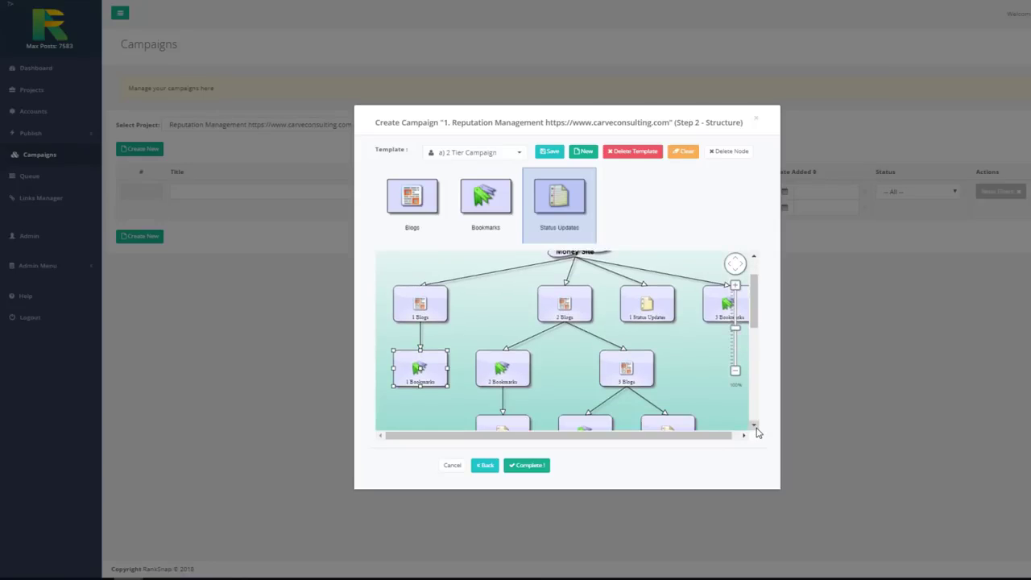
left_click(502, 418)
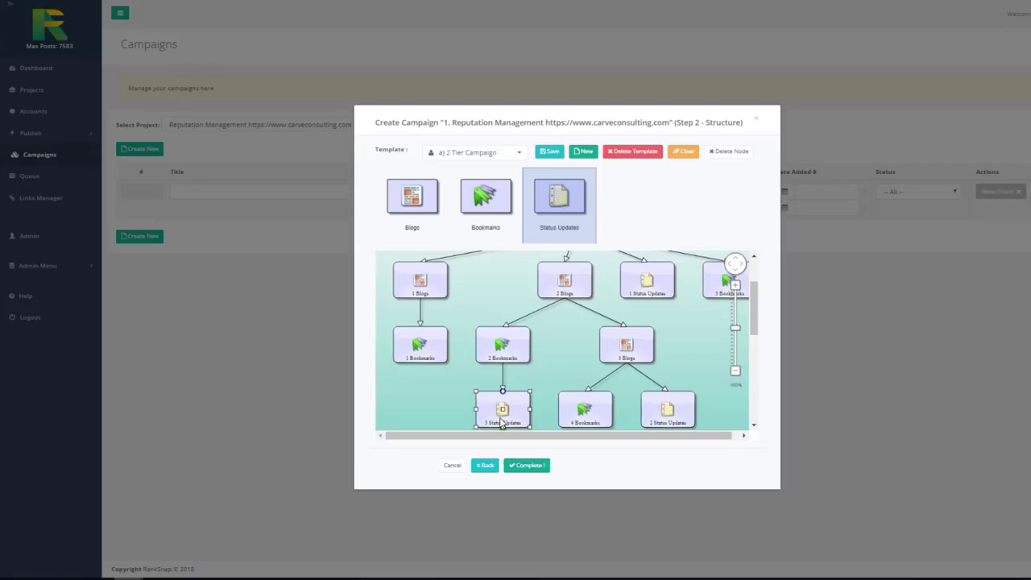
left_click(506, 346)
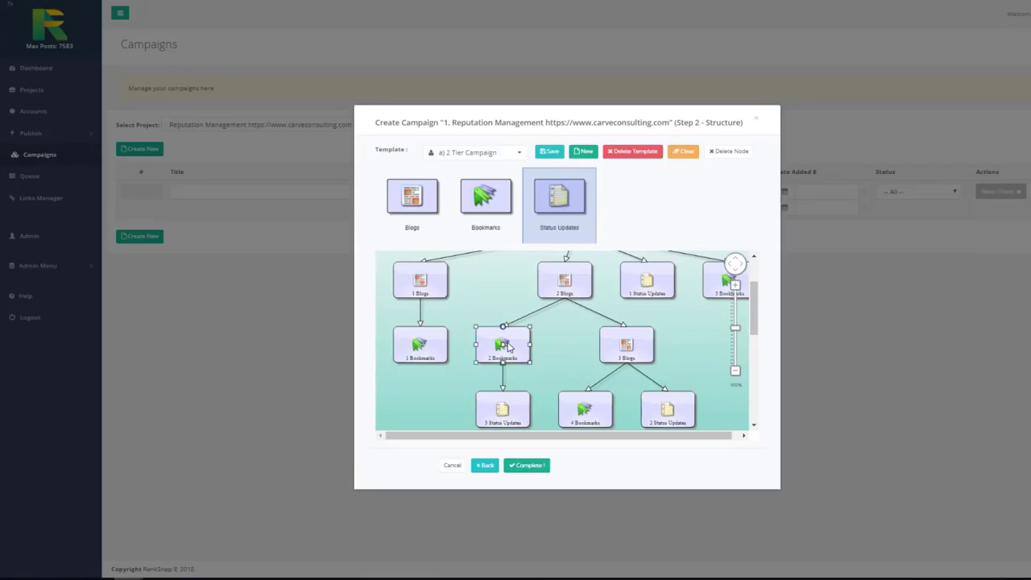
- Complete the campaign and dismiss the 'Campaign created' confirmation
left_click(525, 466)
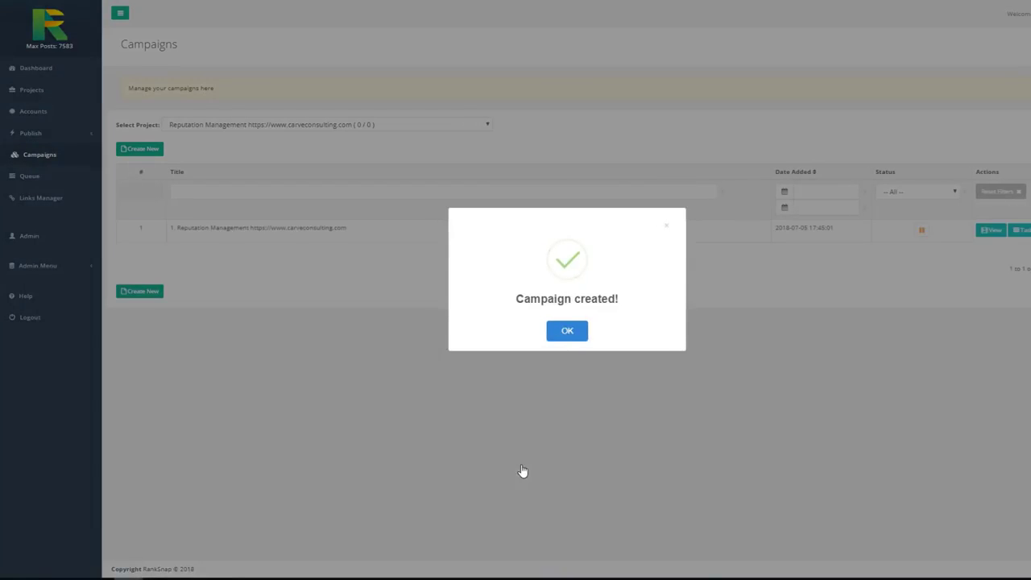
left_click(567, 331)
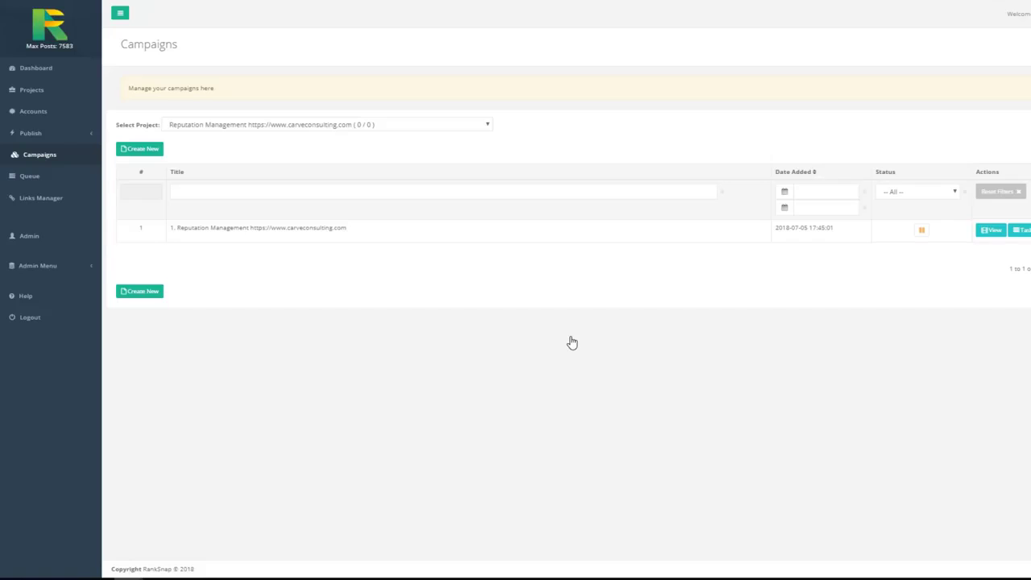
- Switch to the Chrome window with the acupuncture boulder results and scroll through them
mouse_move(128, 577)
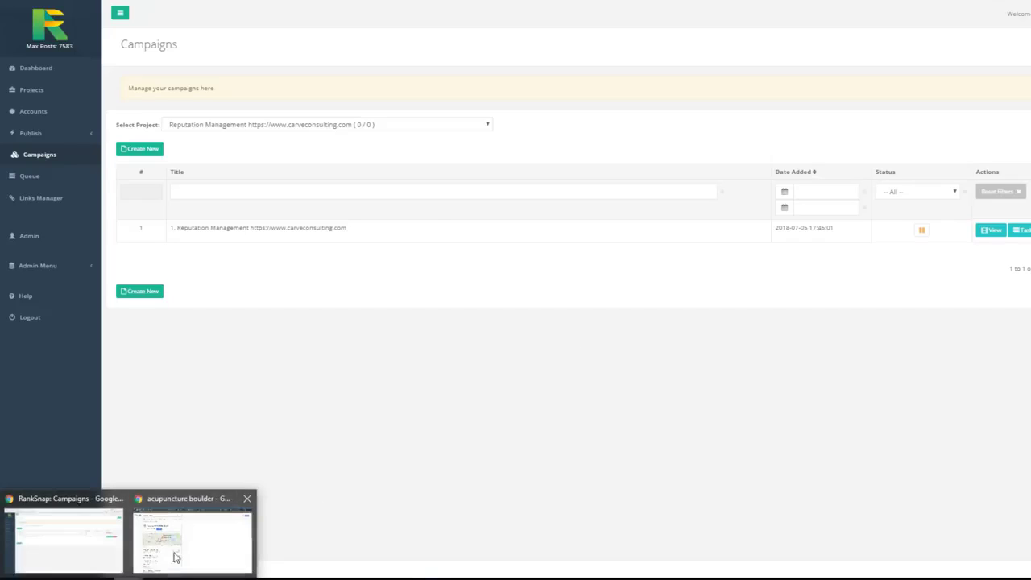
left_click(211, 541)
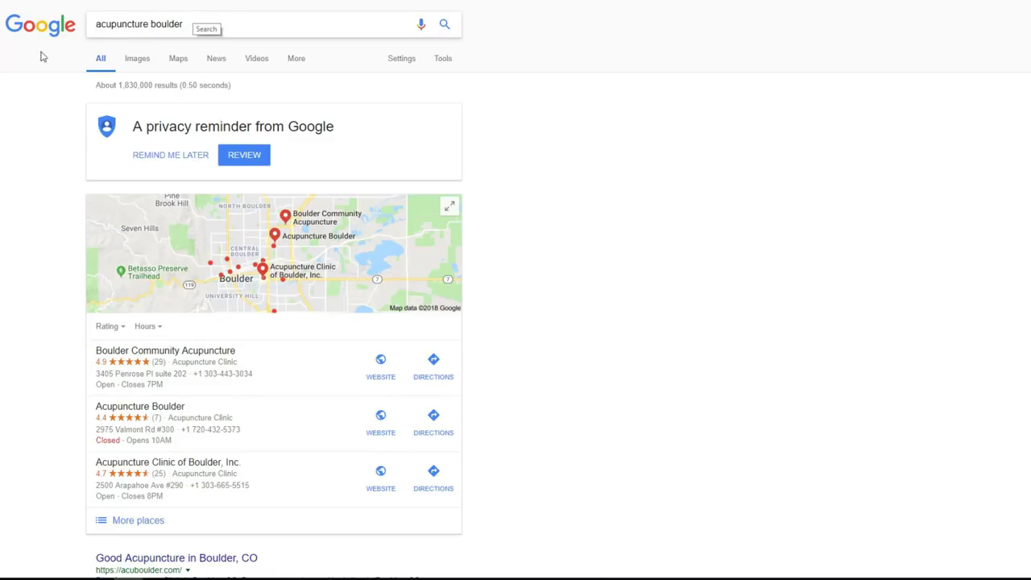
scroll(16, 137, "down", 4)
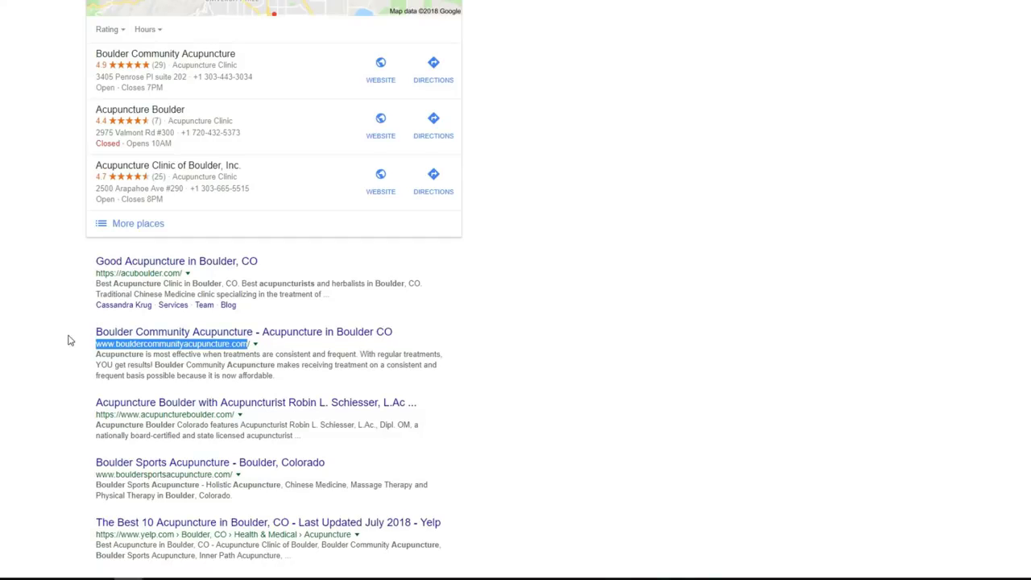
scroll(86, 330, "up", 4)
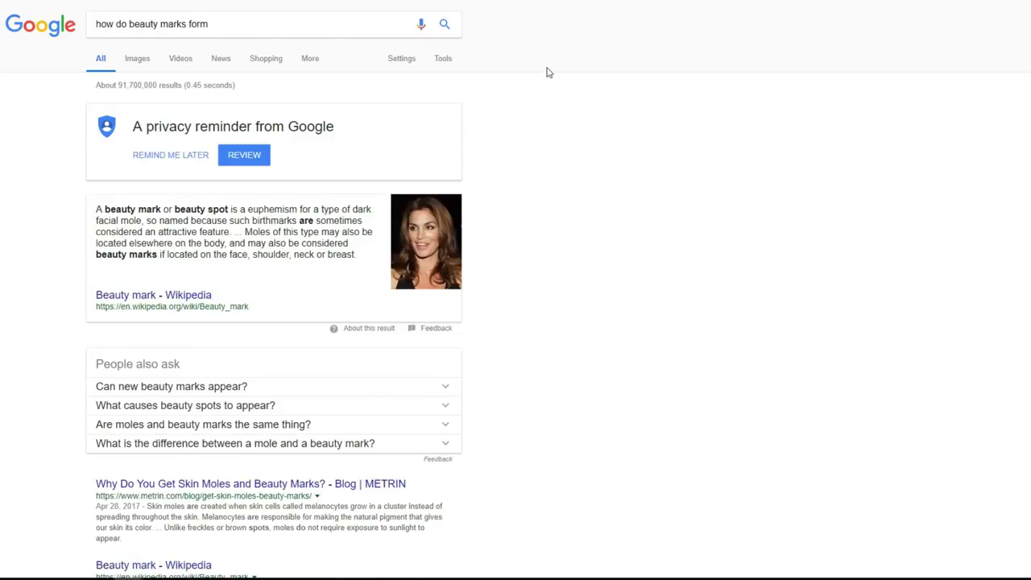
- Scroll through the beauty marks search results
scroll(19, 209, "down", 2)
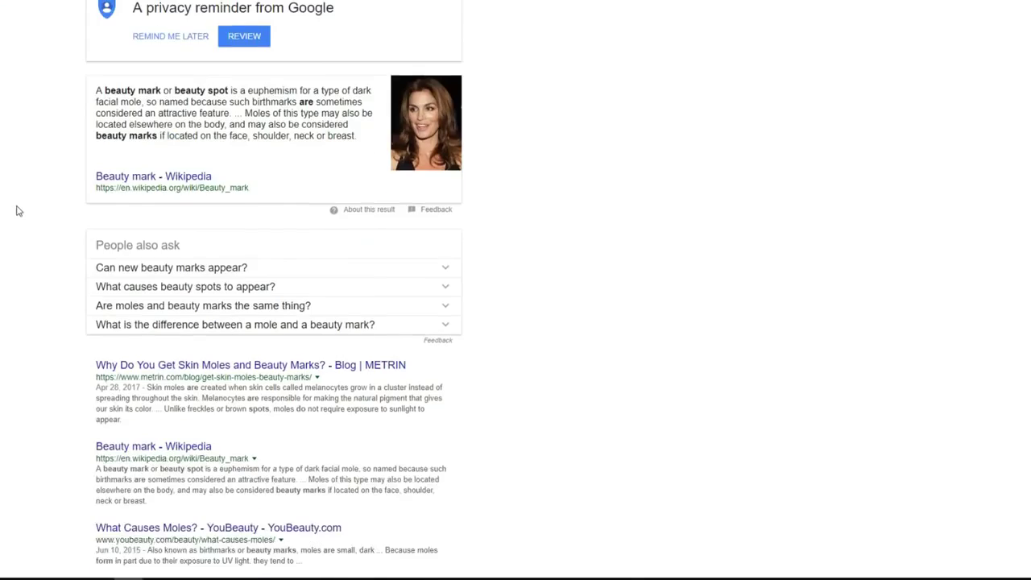
scroll(18, 210, "up", 2)
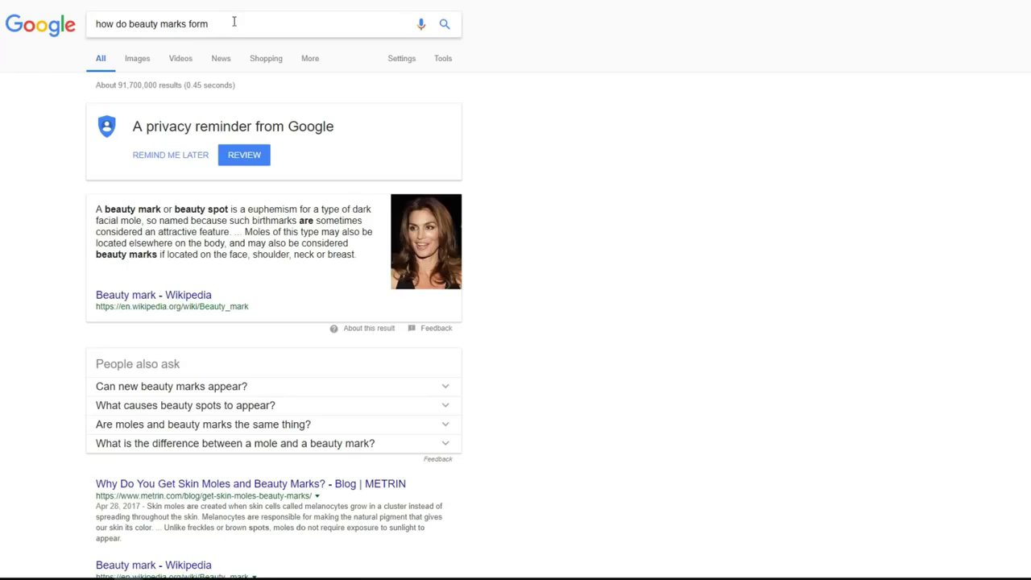
scroll(64, 131, "down", 4)
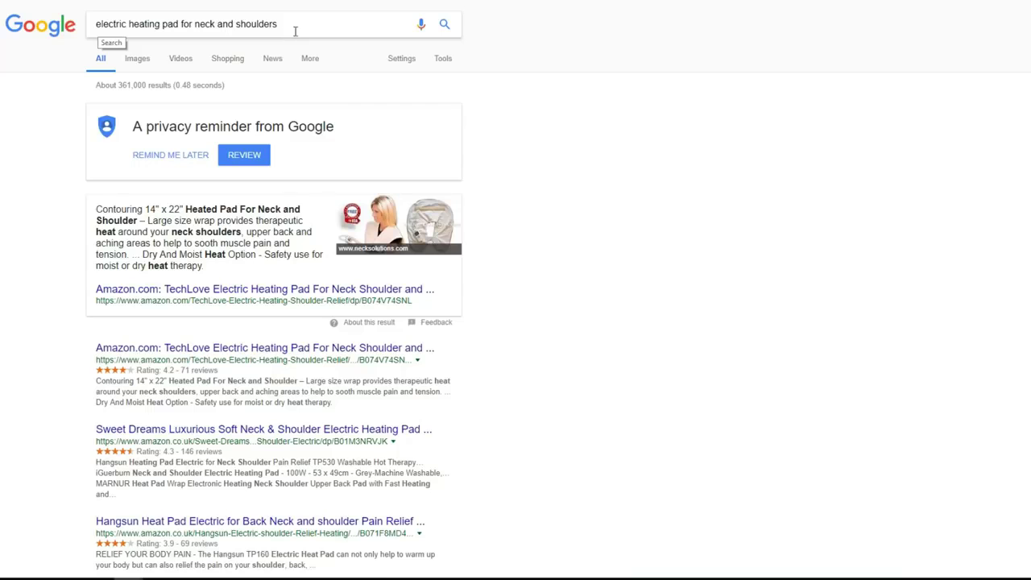
- Scroll the Google results to the highlighted Neck Shoulder Heating Pad listing, then the Toronto MOM Cleaning listing
scroll(304, 28, "down", 10)
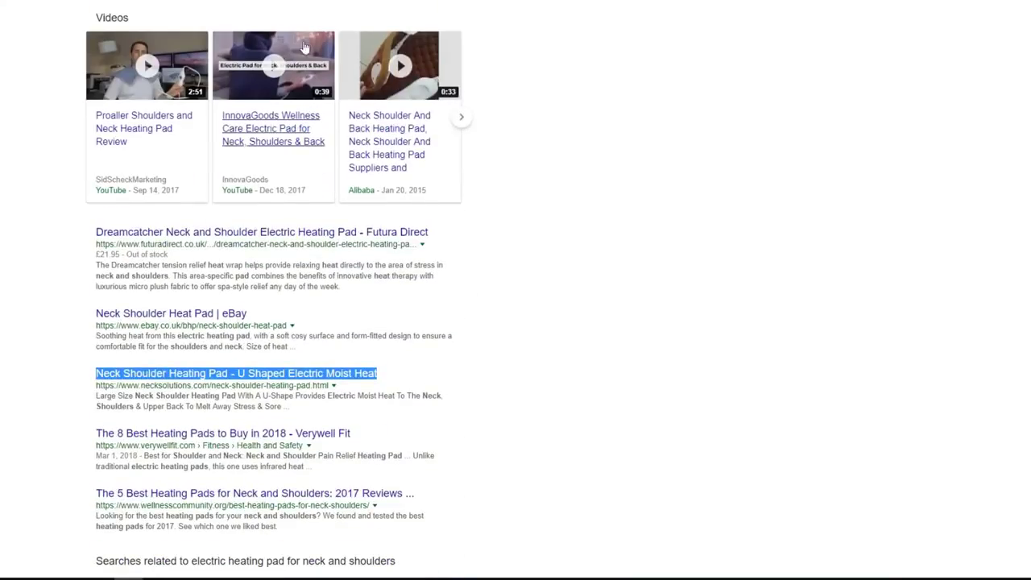
scroll(241, 179, "down", 2)
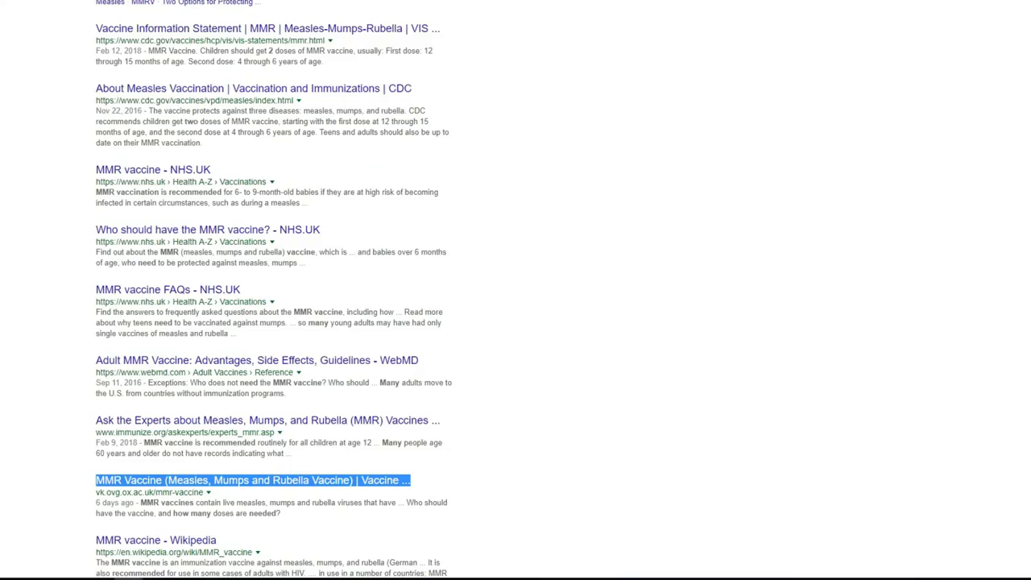
scroll(395, 78, "up", 7)
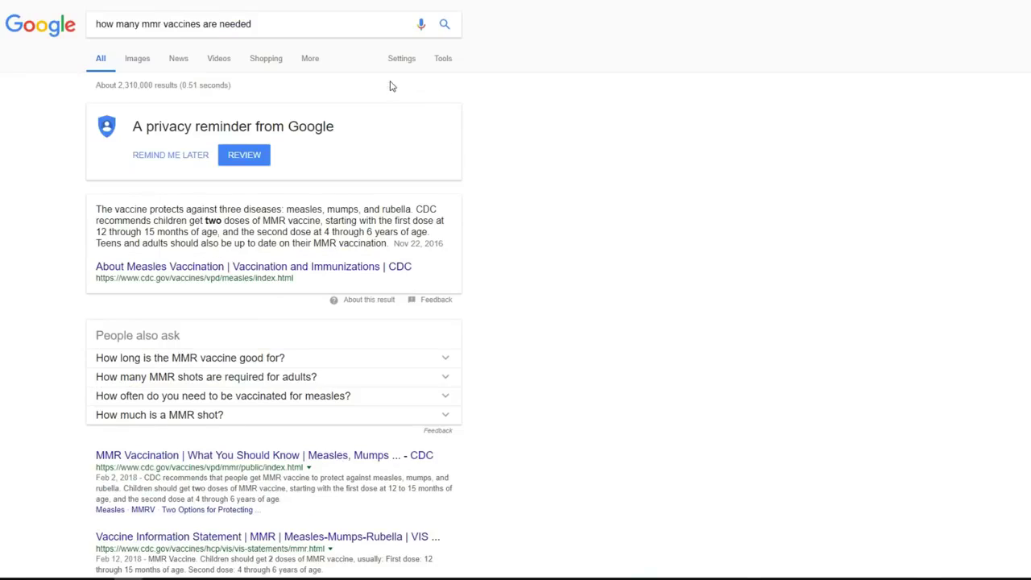
scroll(392, 86, "down", 10)
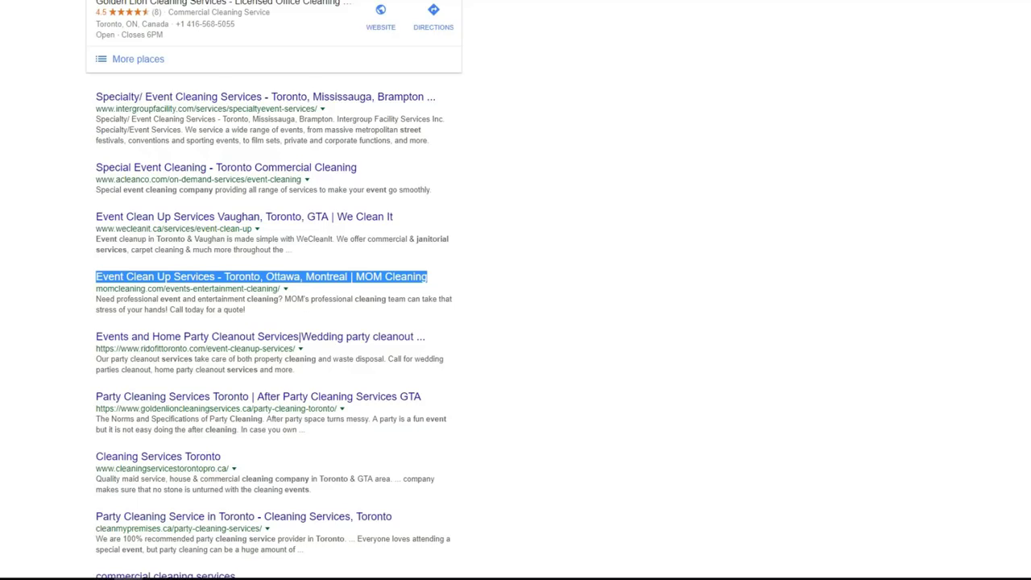
- Scroll up and down through the Toronto event cleaning results before the spinal stenosis search appears
scroll(478, 159, "up", 6)
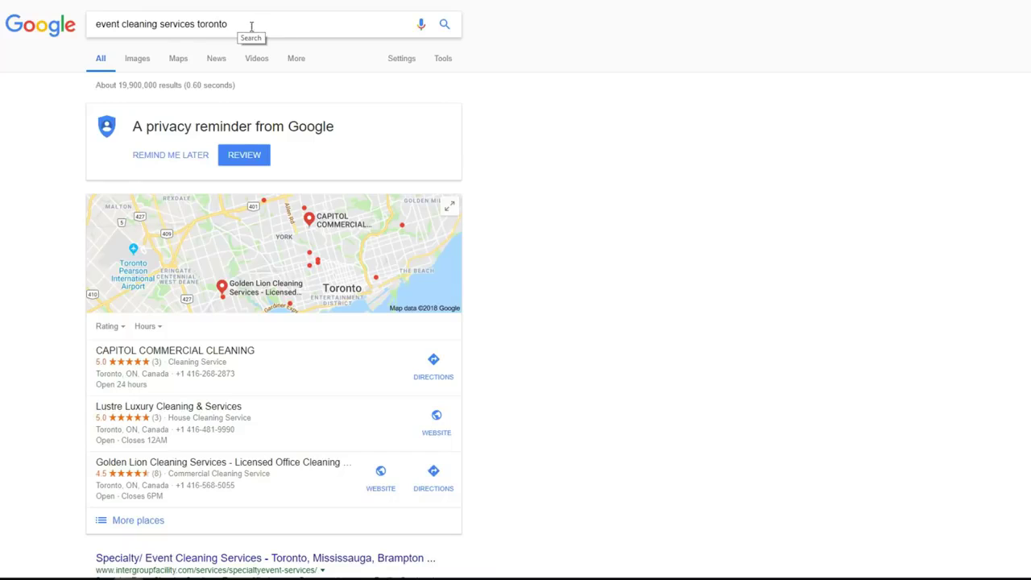
scroll(187, 54, "down", 4)
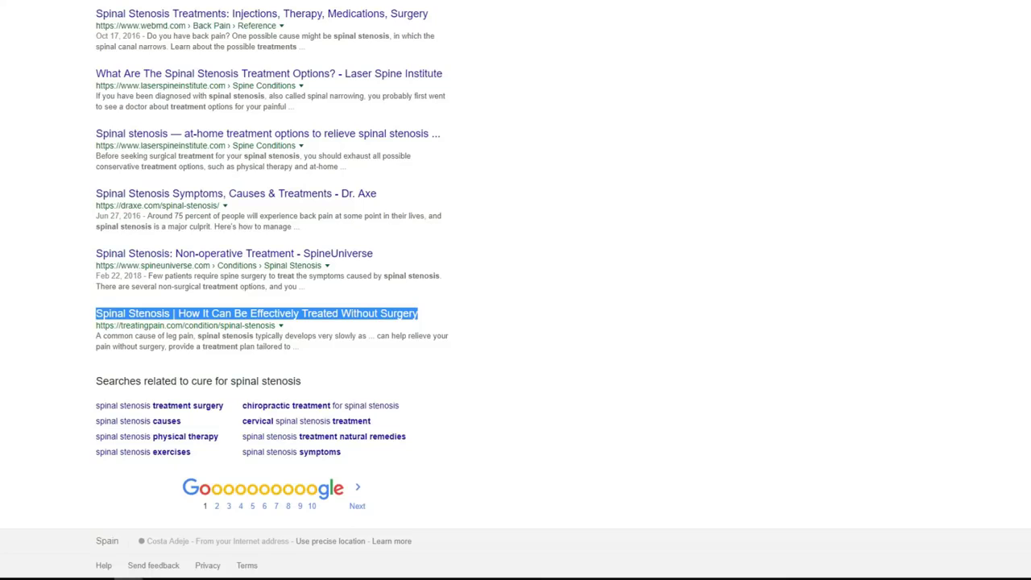
scroll(499, 108, "up", 10)
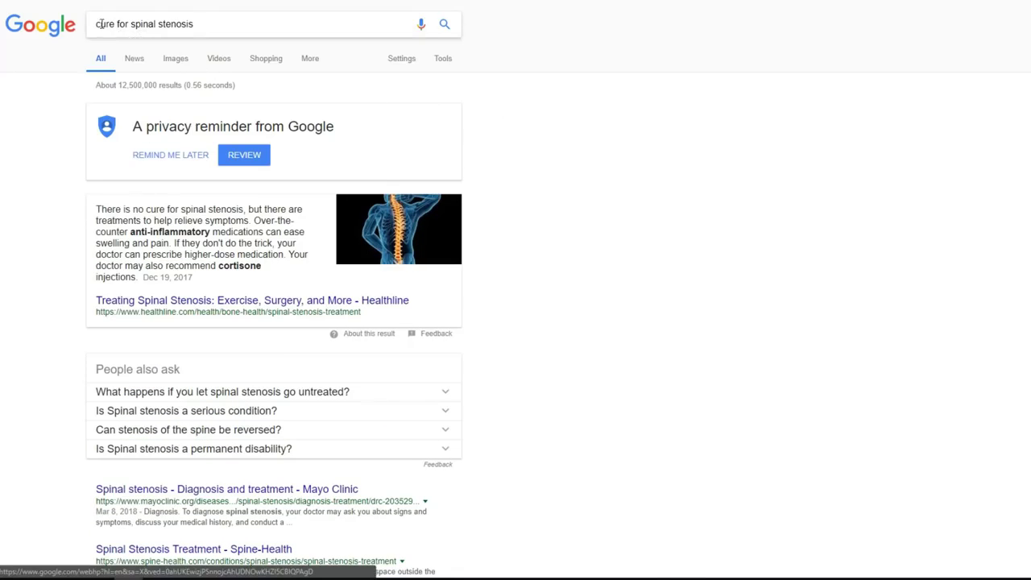
- Scroll to the highlighted spinal stenosis result, then down the npk fertilizer results to the NPK Values listing
scroll(214, 24, "down", 4)
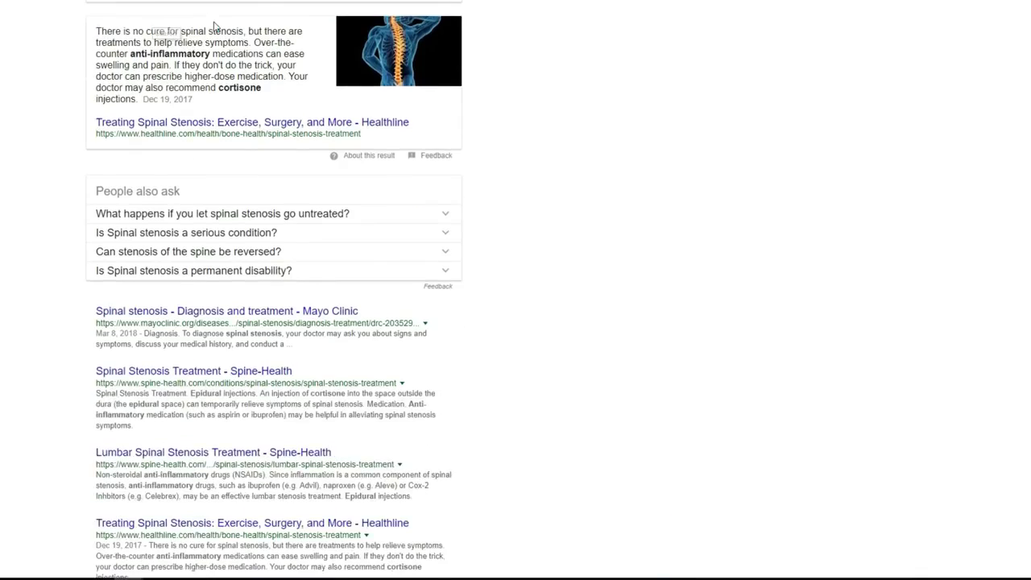
scroll(214, 28, "down", 6)
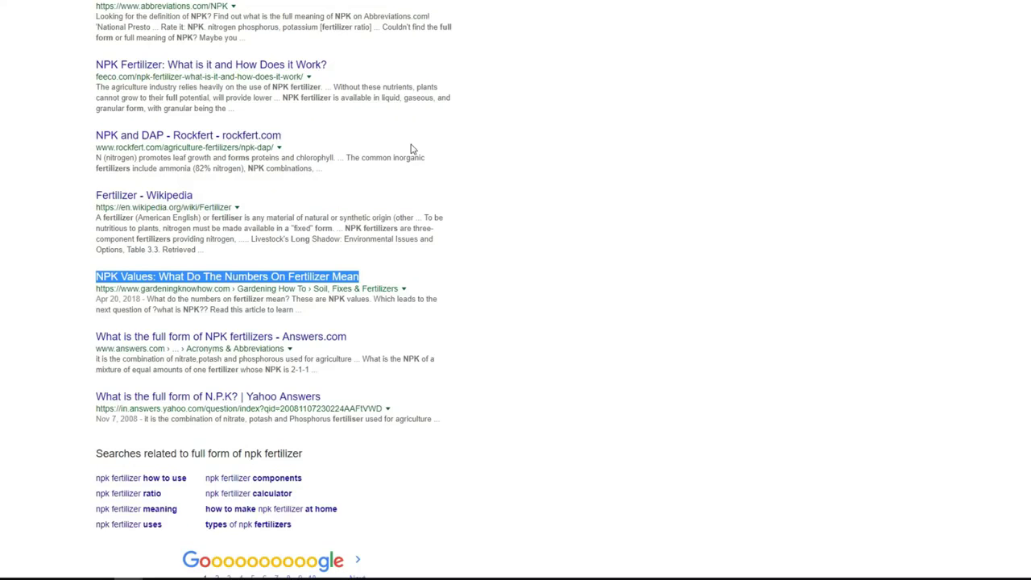
scroll(410, 149, "up", 3)
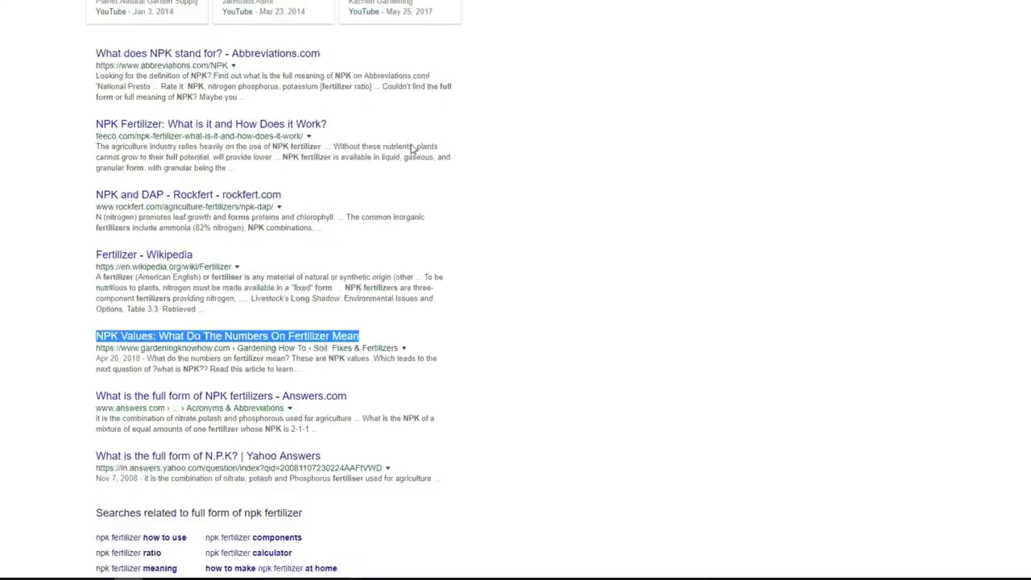
scroll(409, 146, "down", 2)
scroll(409, 147, "up", 4)
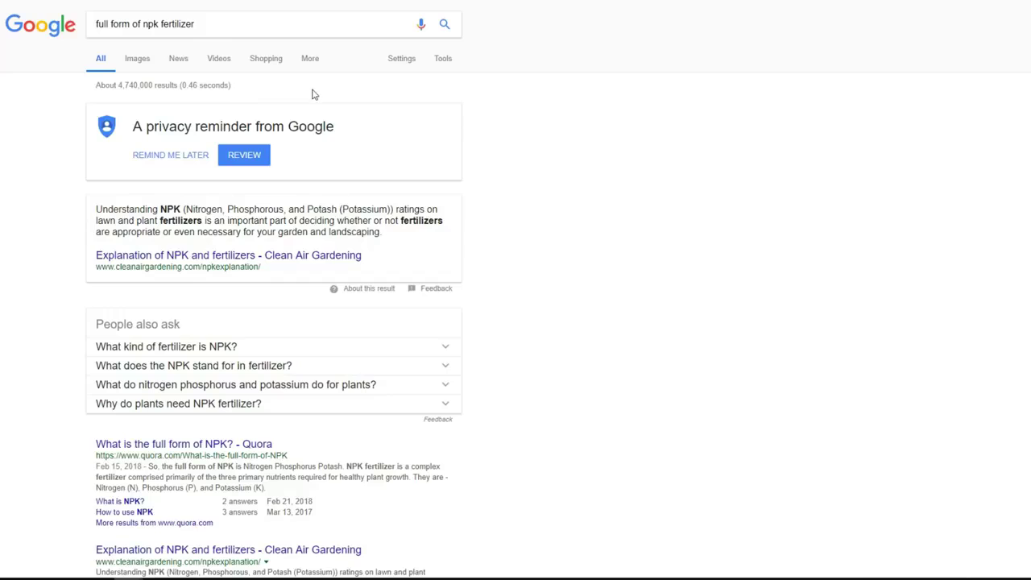
scroll(416, 139, "down", 2)
scroll(417, 140, "down", 8)
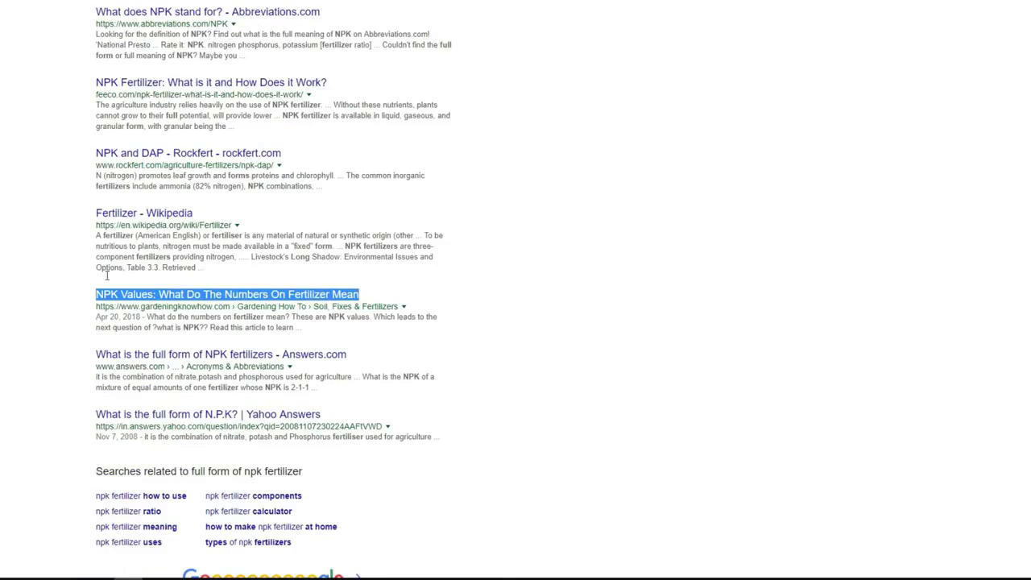